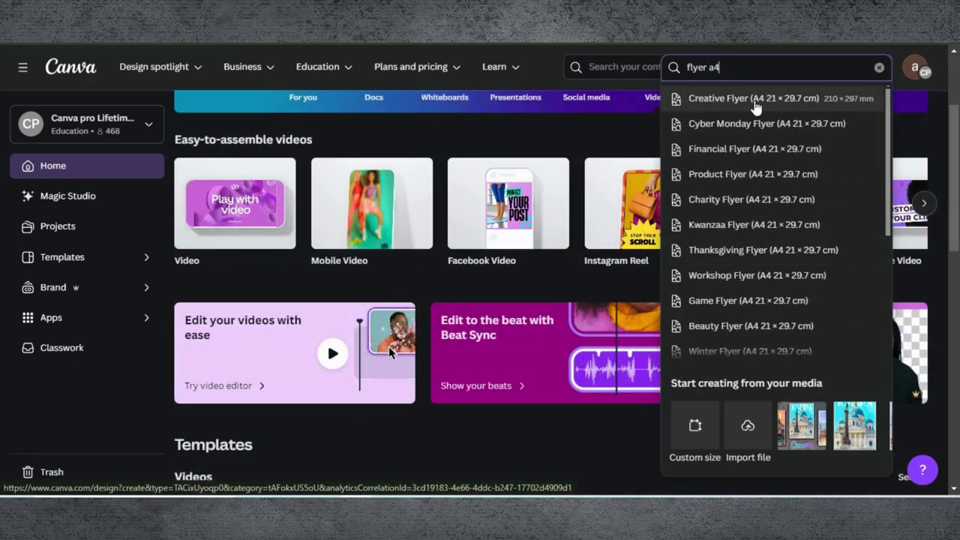
- Create a Creative Flyer (A4) design and add the dark photo studio picture from a photo search for "studio"
click(750, 102)
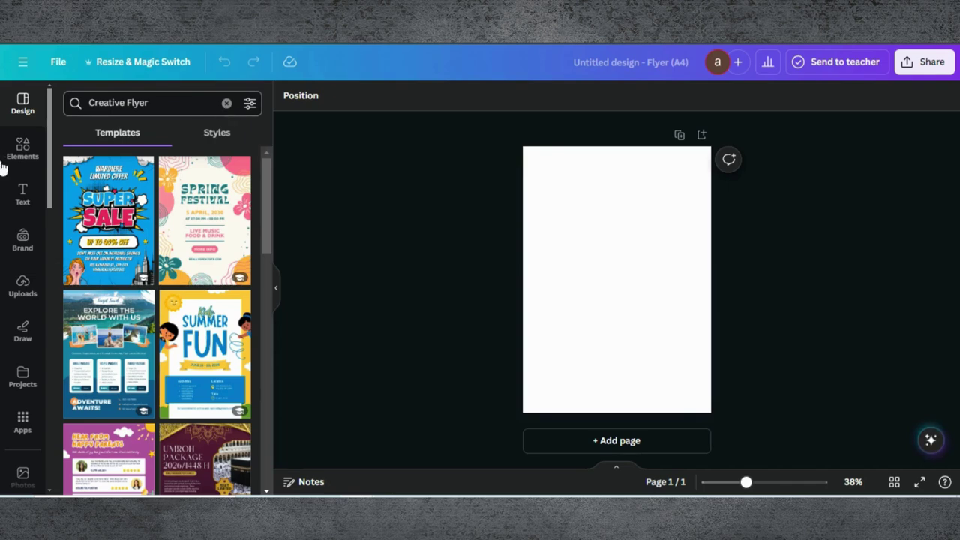
click(30, 156)
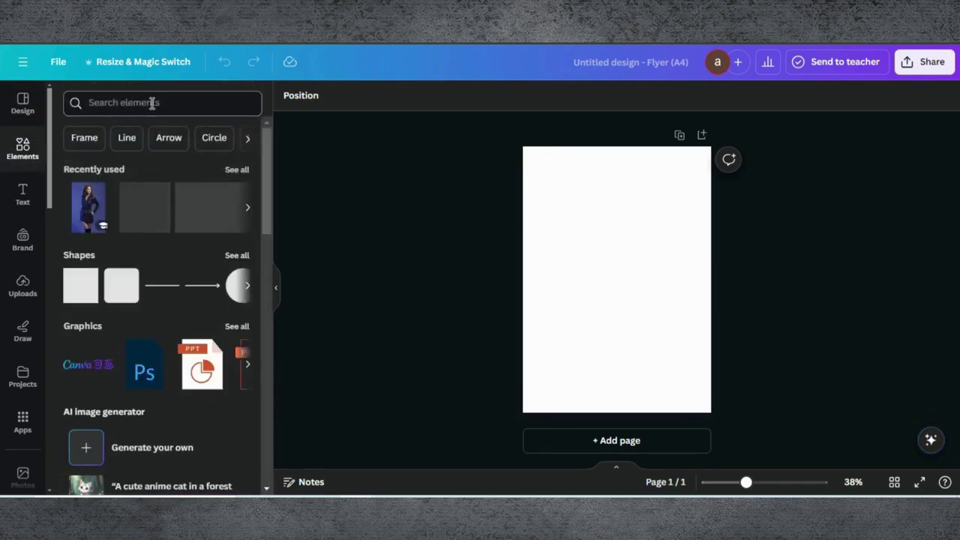
click(153, 103)
text(studio)
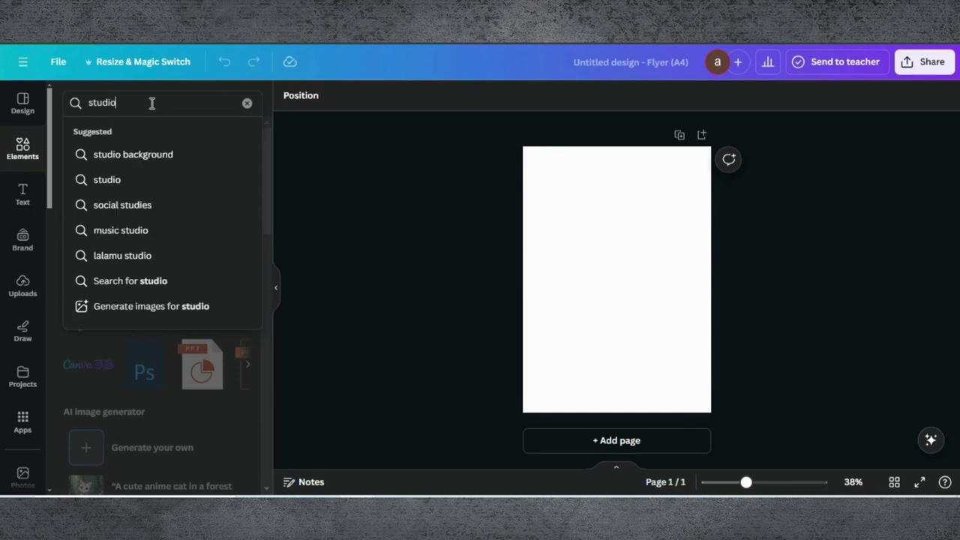
key(Return)
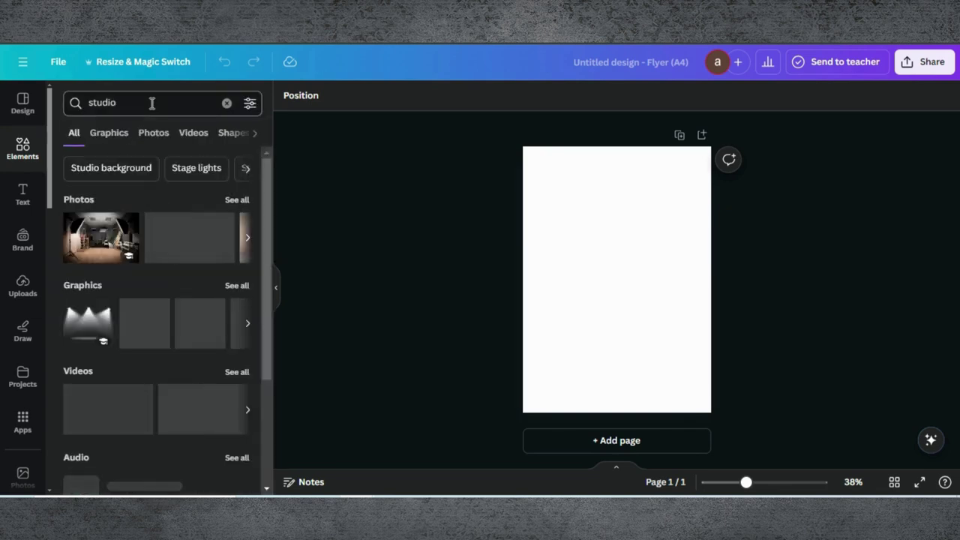
click(153, 136)
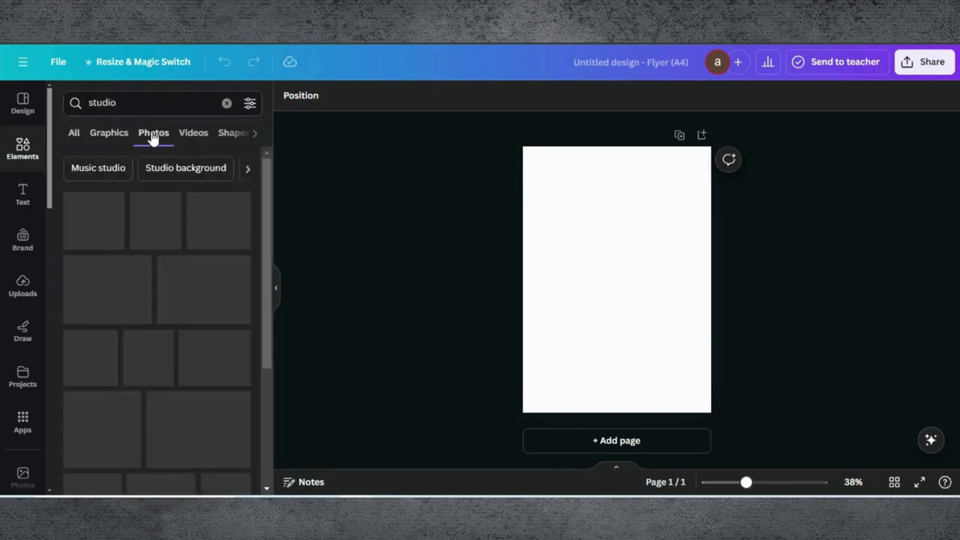
click(98, 218)
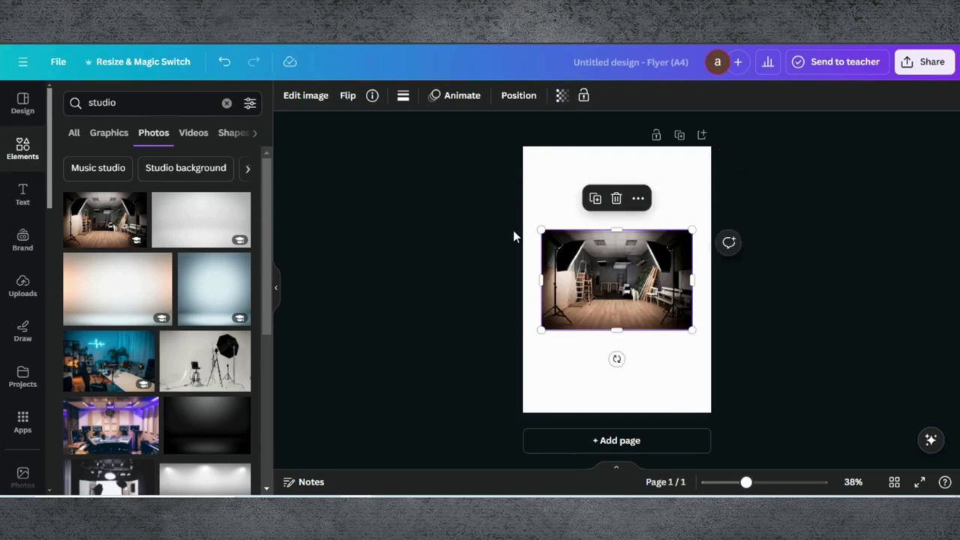
- Enlarge the studio photo to fill the whole page and shift it so the middle of the room shows
drag(585, 223, 554, 140)
drag(661, 248, 865, 484)
drag(643, 332, 555, 327)
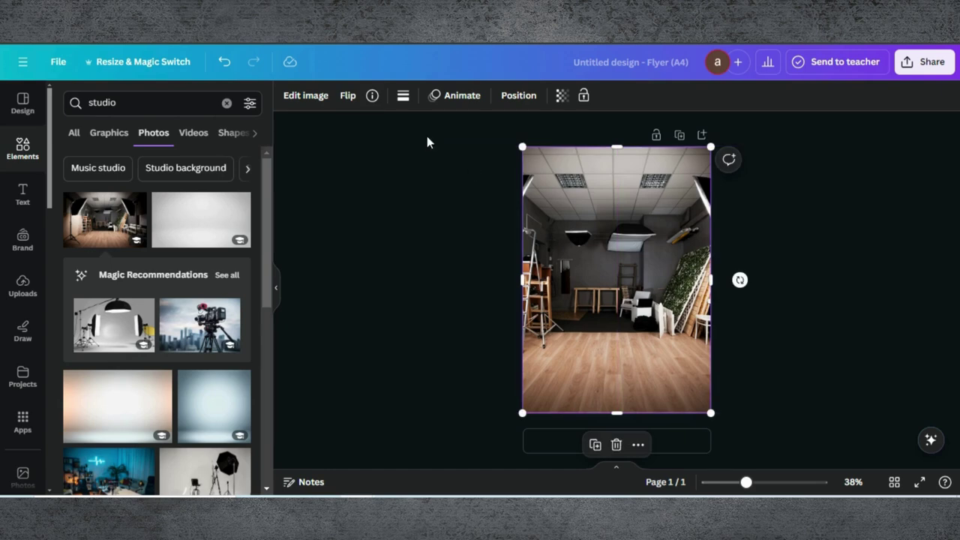
- Apply the Blur effect to the whole studio image with an intensity of 60
click(304, 105)
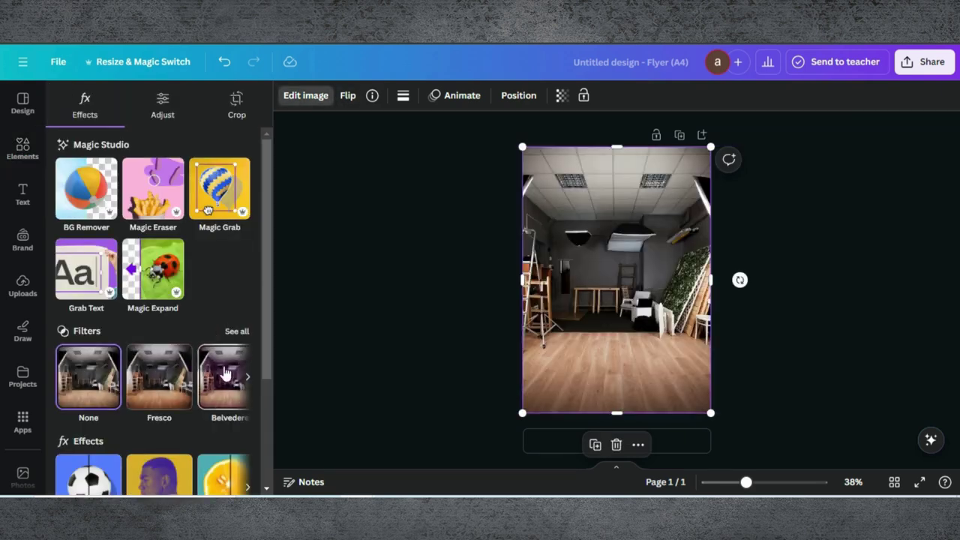
scroll(220, 322, down, 2)
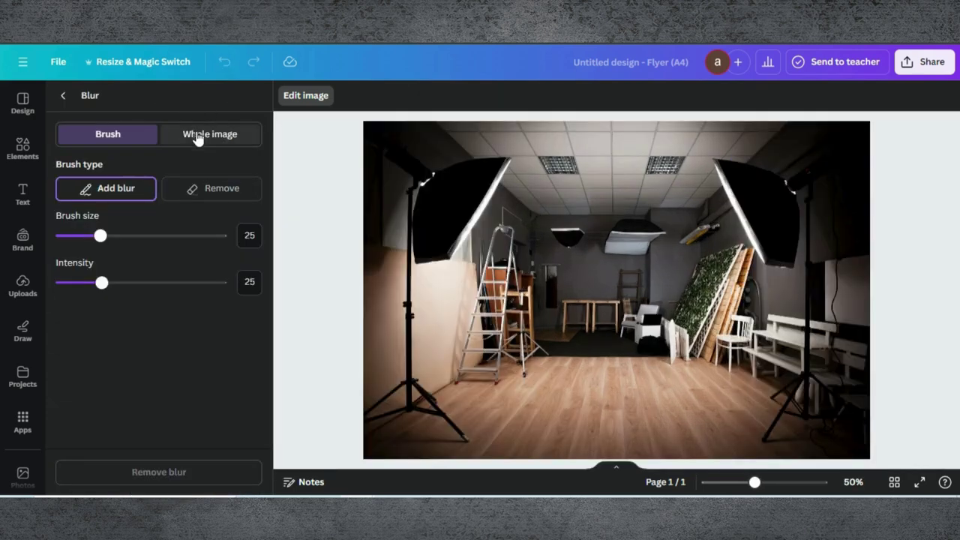
click(198, 138)
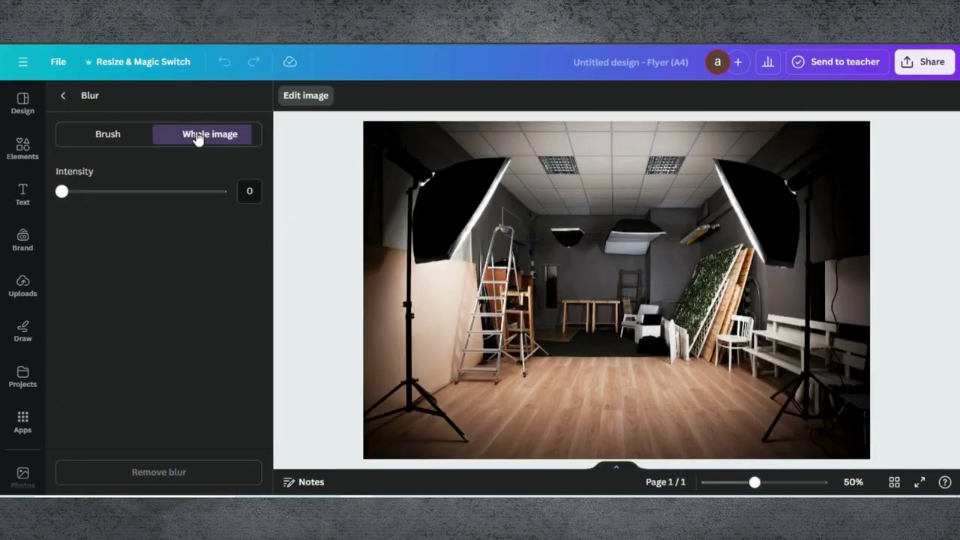
click(120, 192)
click(255, 194)
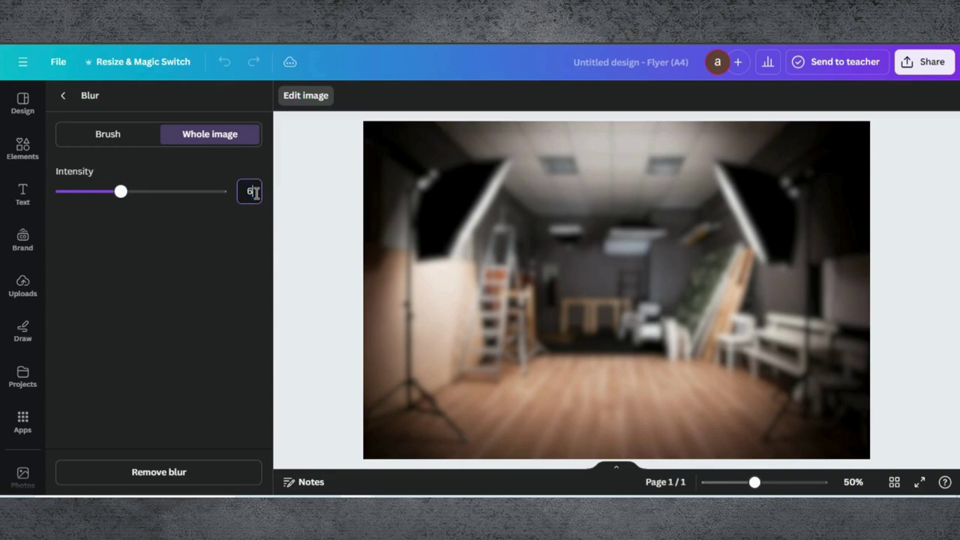
text(60)
key(Return)
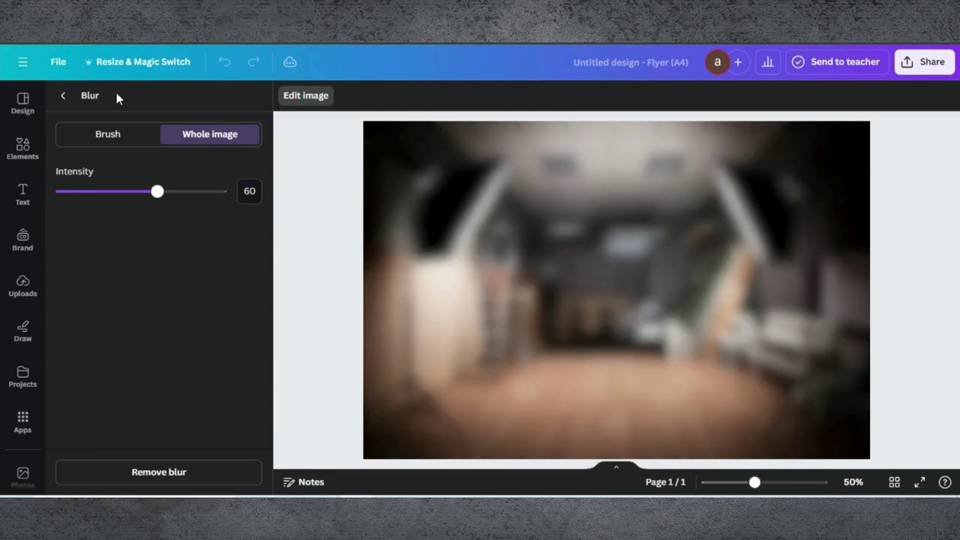
click(60, 98)
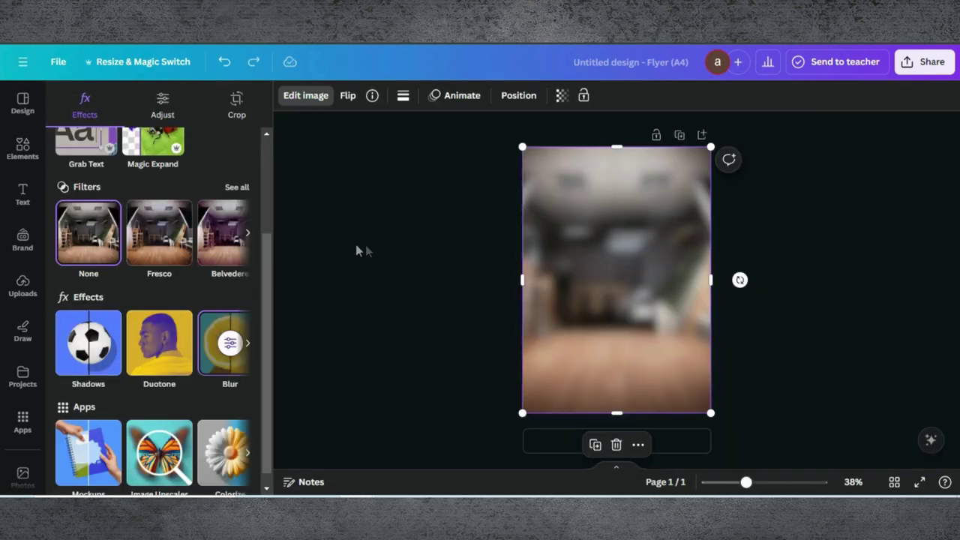
- Add the recently used photo of the woman against blue, enlarge it to cover the page, and remove its background
click(23, 148)
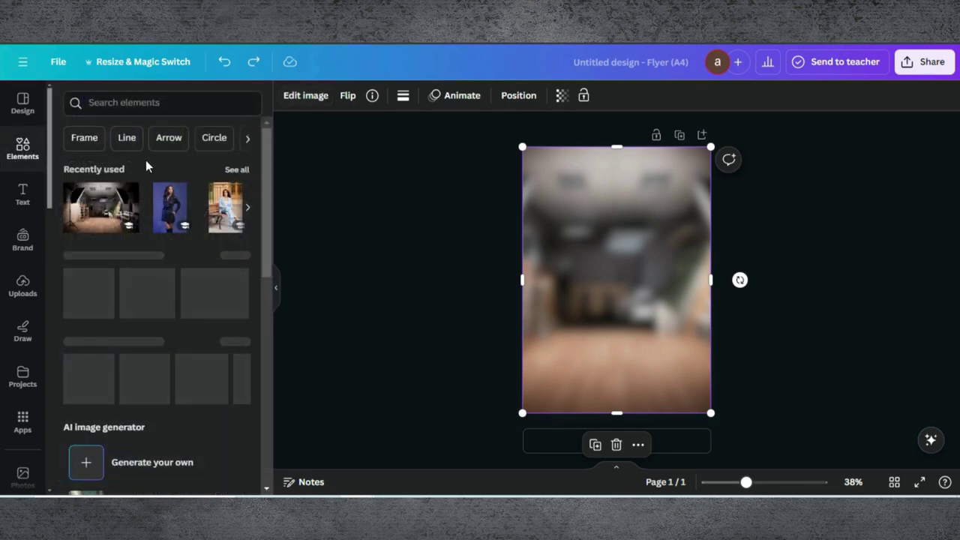
click(168, 216)
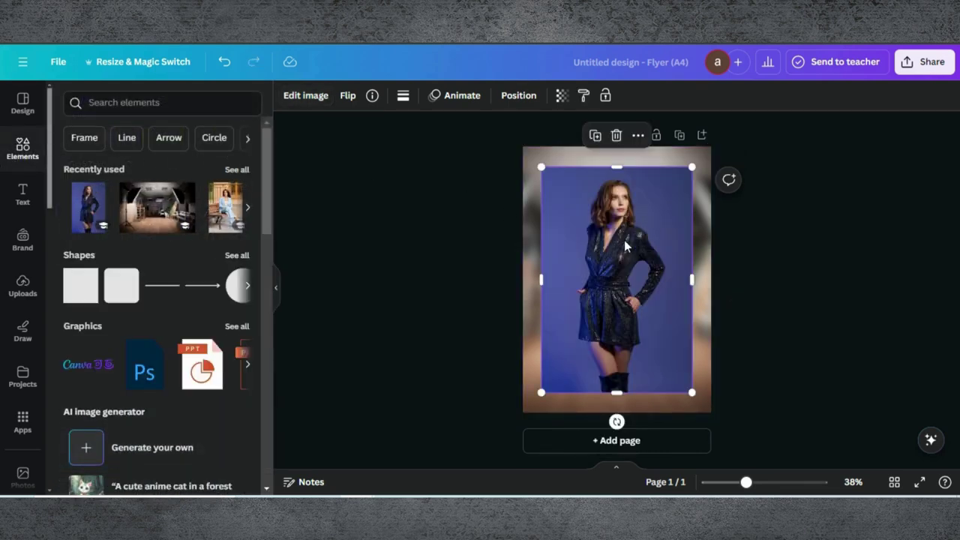
drag(624, 240, 594, 210)
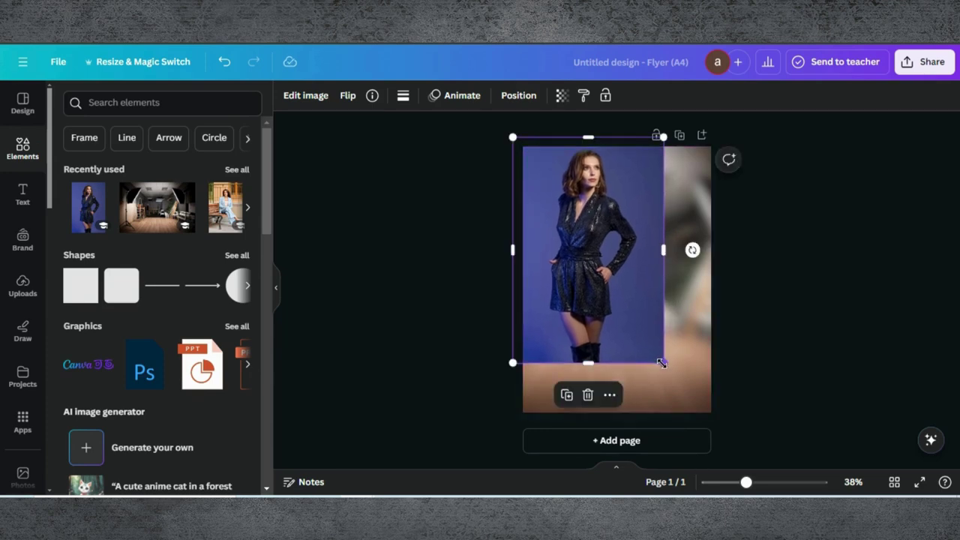
drag(663, 362, 775, 450)
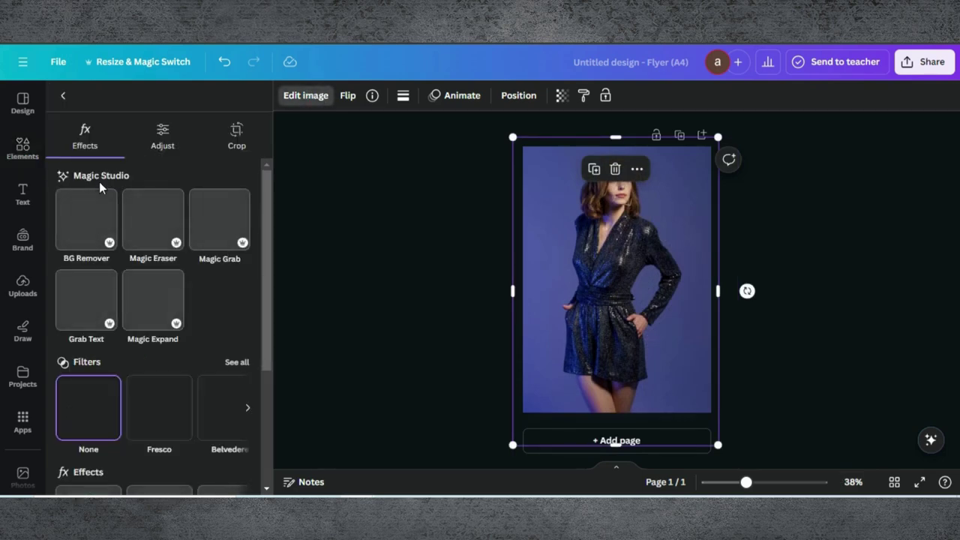
click(83, 227)
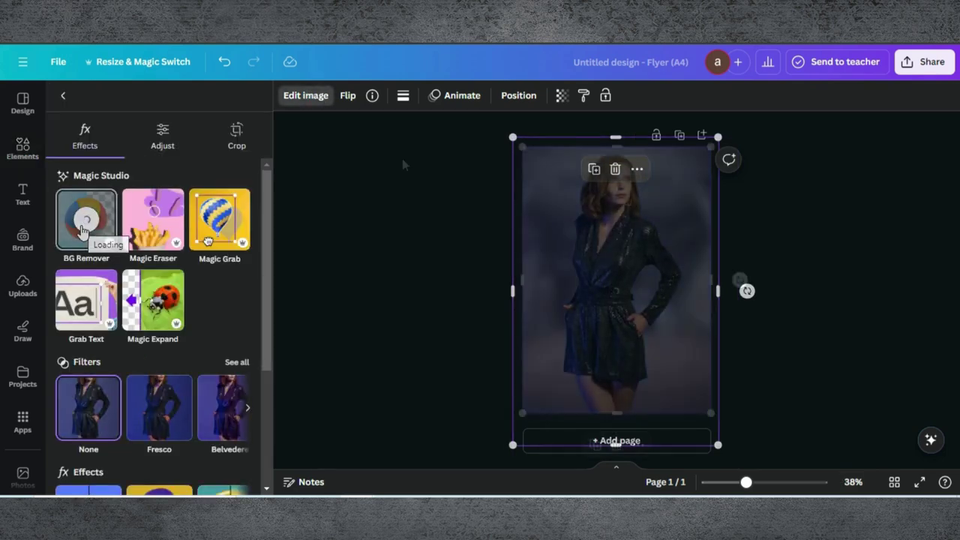
- Apply the Myst filter from the Natural group to the blurred studio background and slightly enlarge the woman's cutout
scroll(150, 429, down, 3)
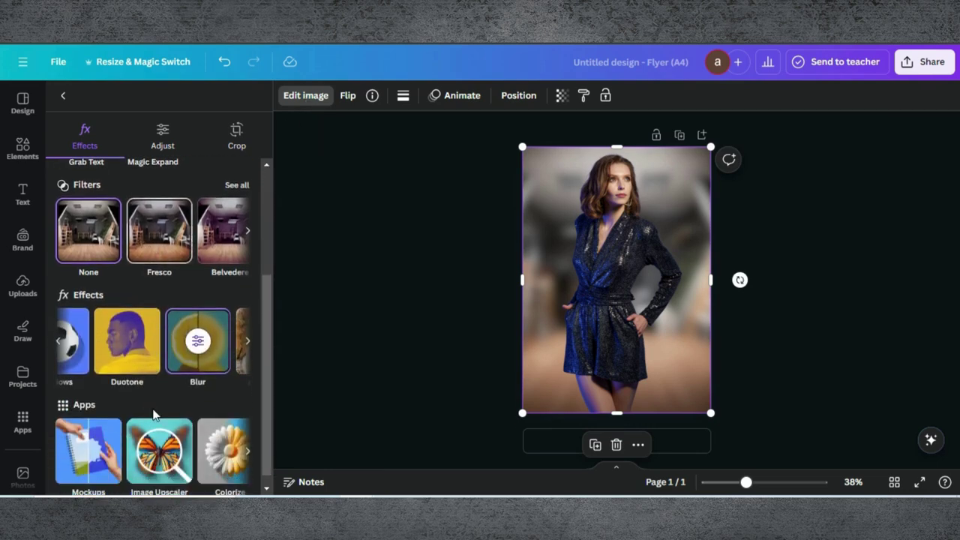
click(239, 188)
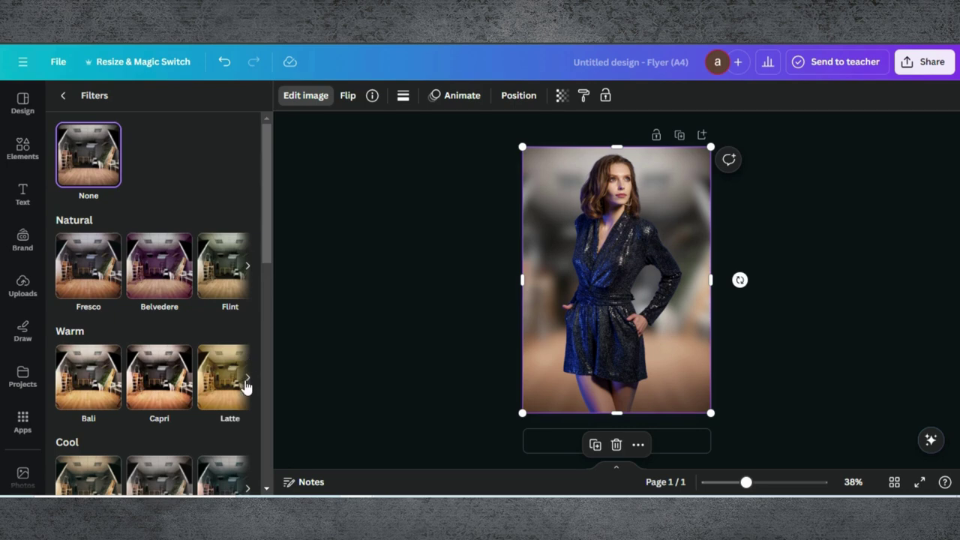
click(248, 268)
click(248, 271)
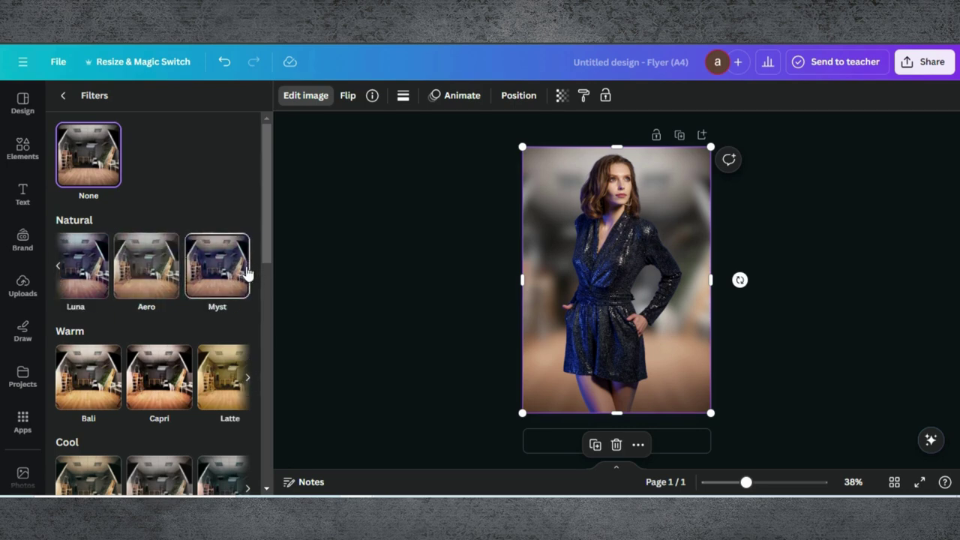
click(216, 277)
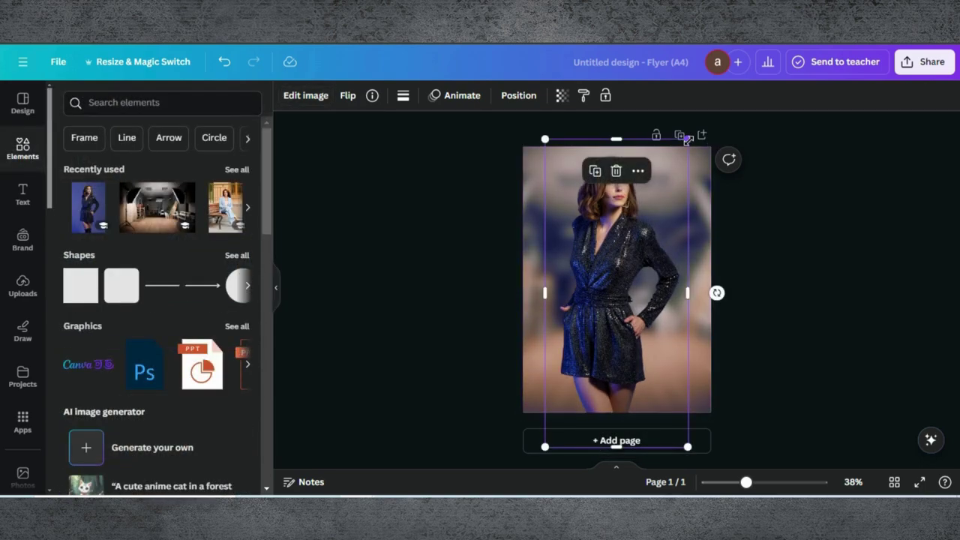
mouse_move(688, 141)
mouse_down()
mouse_move(696, 124)
mouse_move(702, 136)
mouse_up()
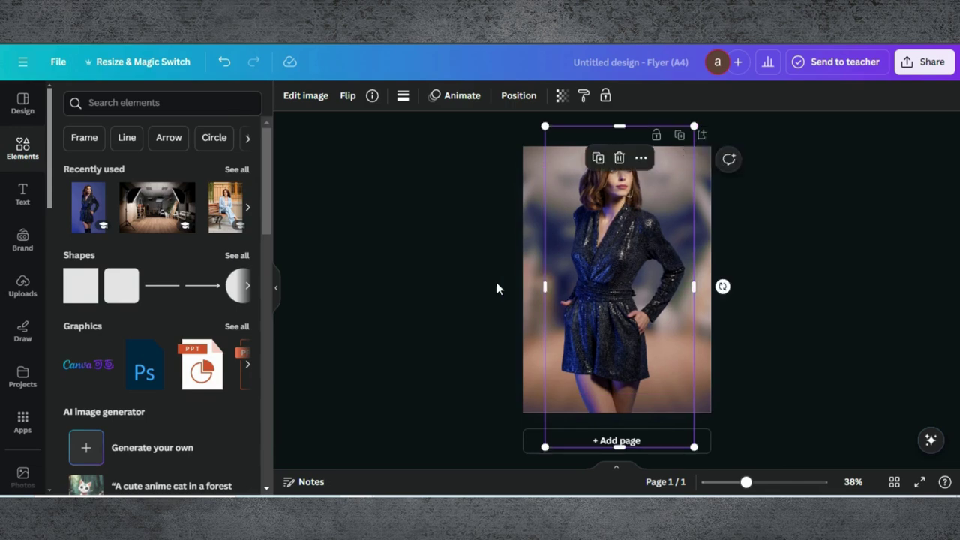
- Add a black fade graphic from a search for "gradient" and stretch it across the full width of the page's lower part
click(101, 103)
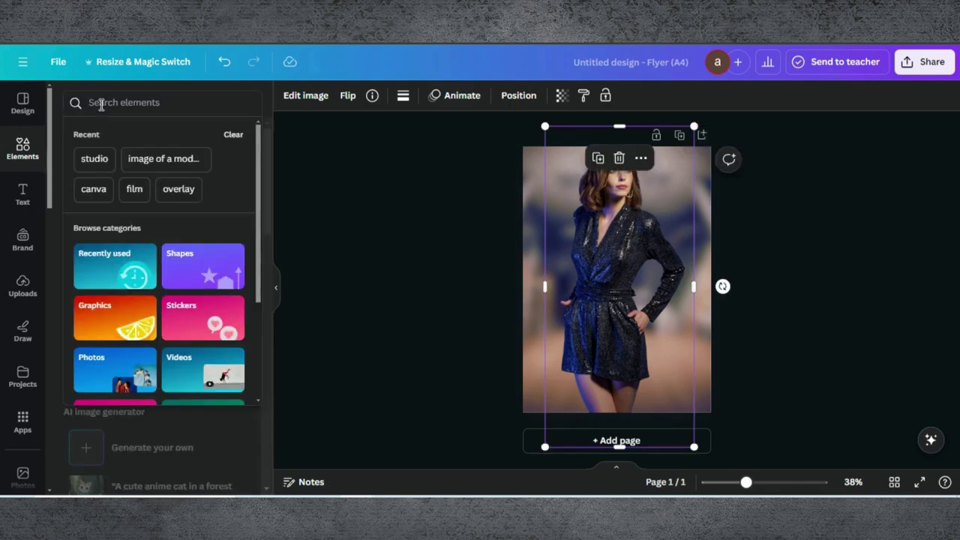
text(gradient)
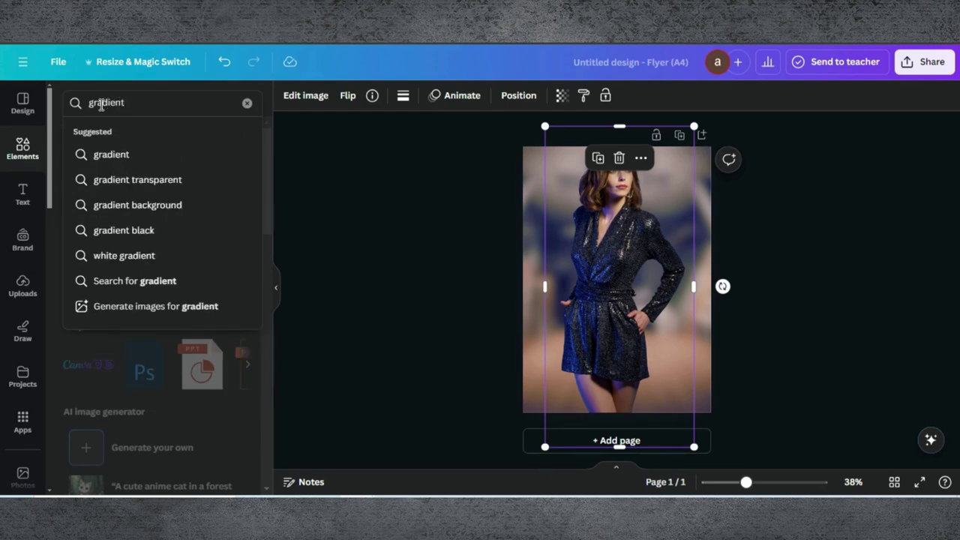
key(Return)
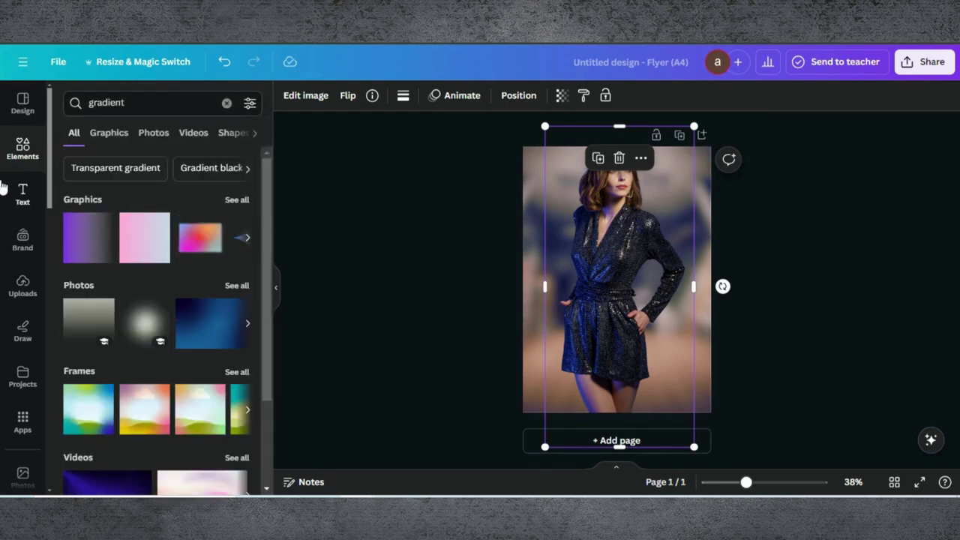
click(109, 132)
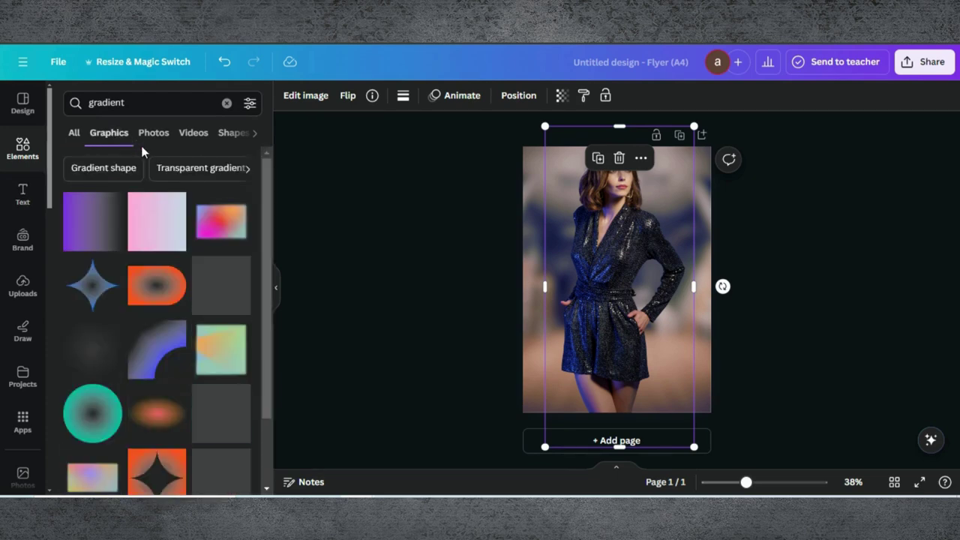
scroll(163, 288, down, 4)
scroll(167, 292, down, 1)
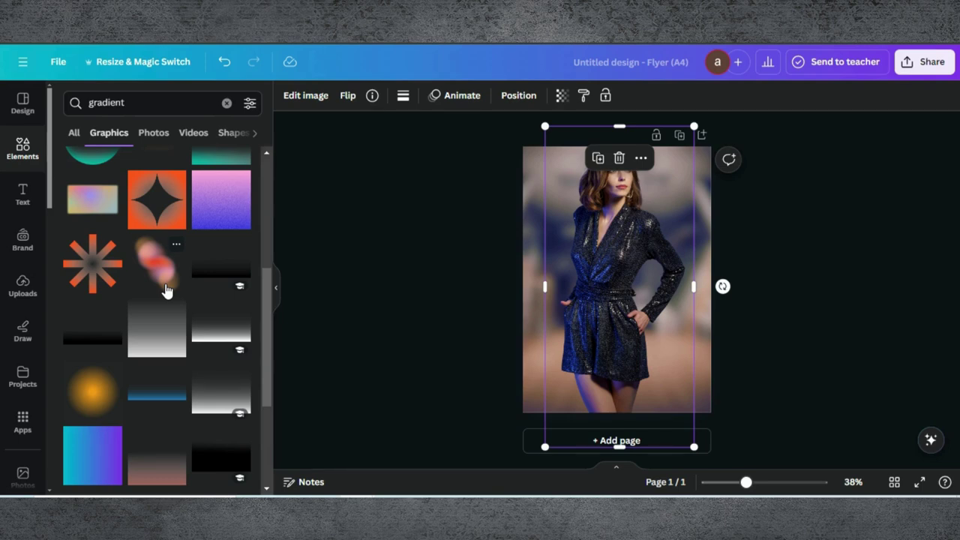
click(207, 454)
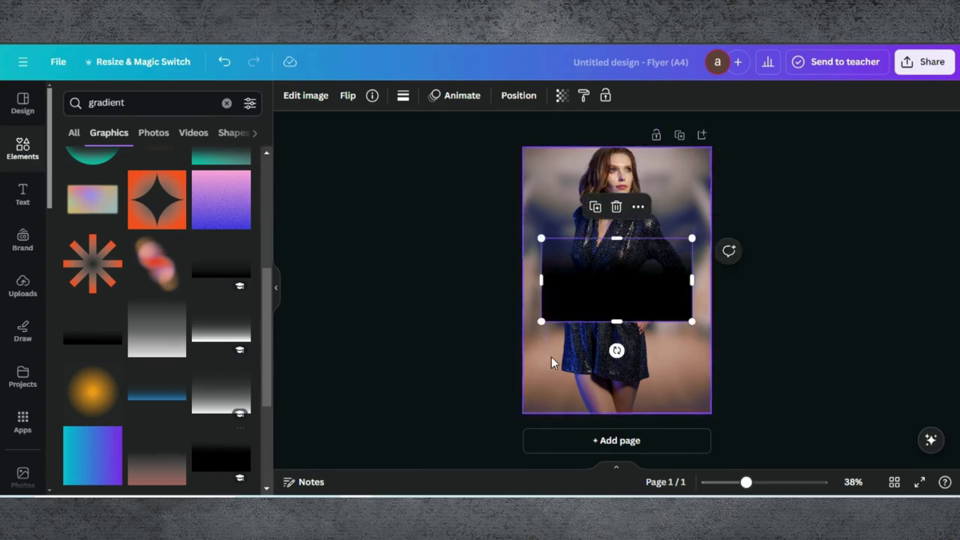
drag(633, 276, 611, 366)
drag(674, 330, 720, 327)
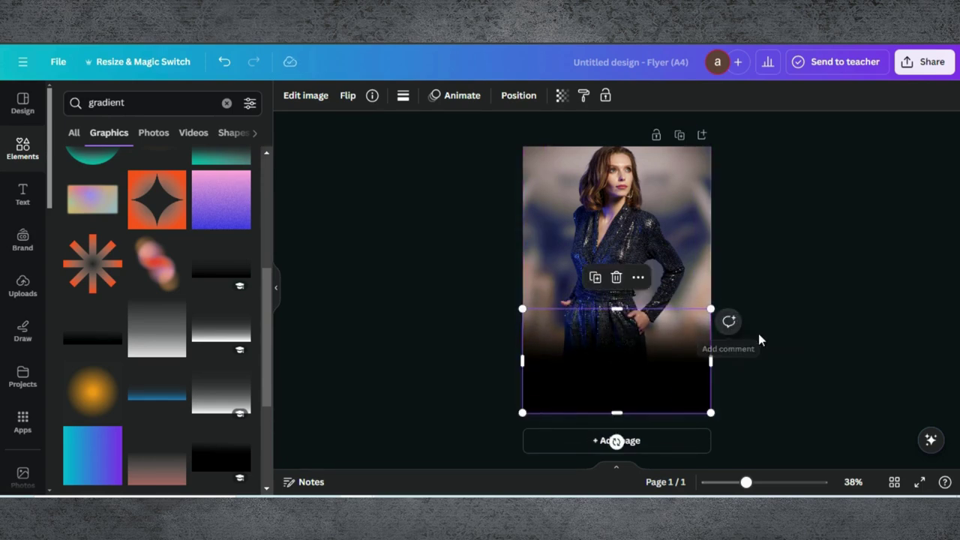
- Add the white glow graphic from a search for "lights" and place it over the woman's head
click(188, 102)
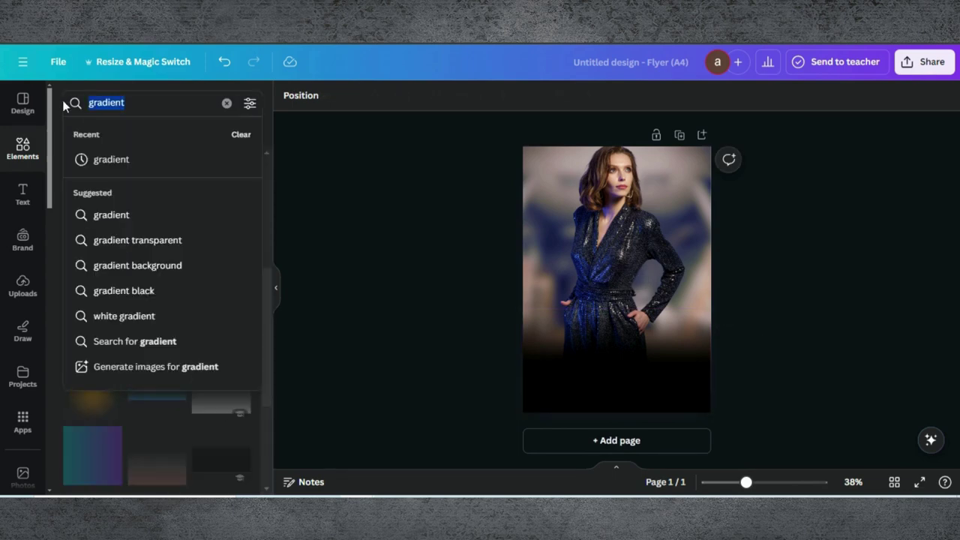
text(light)
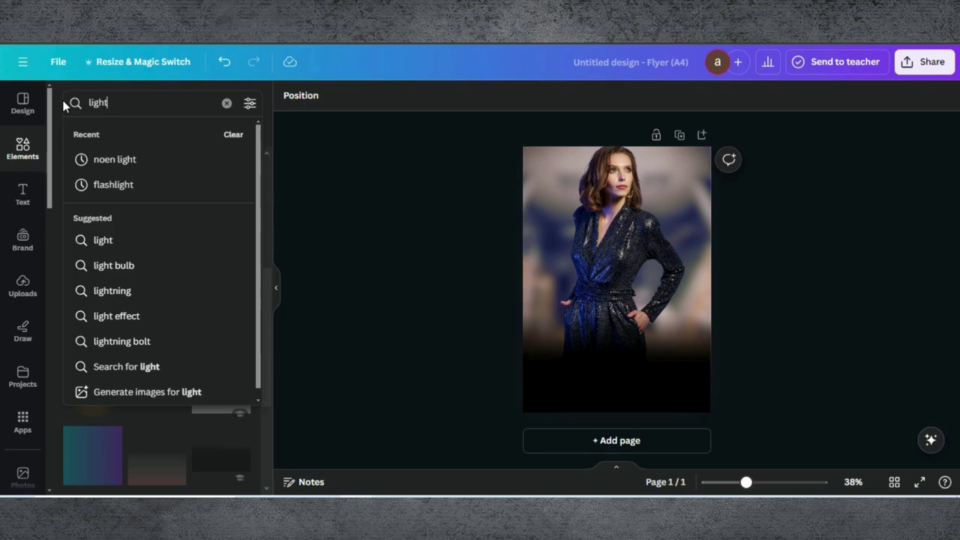
text(s)
key(Return)
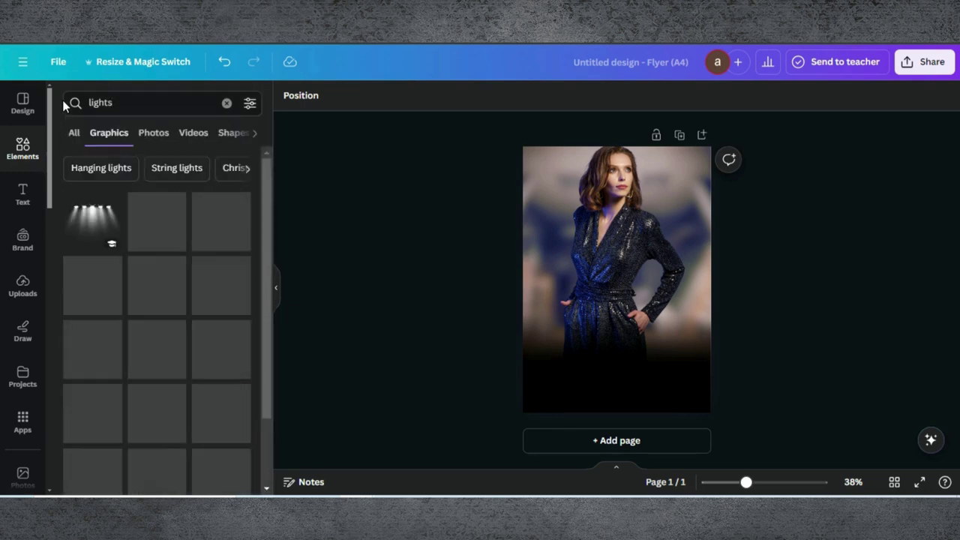
mouse_move(140, 288)
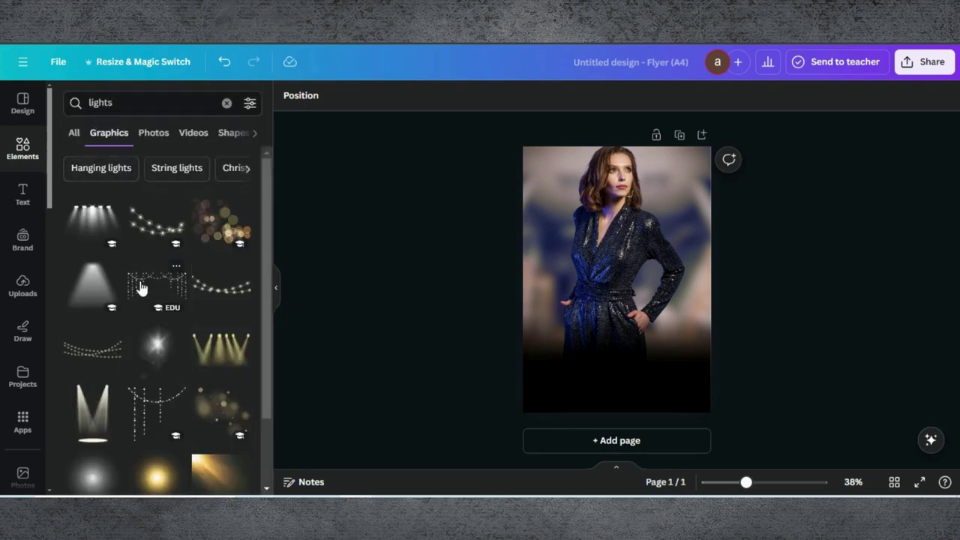
click(161, 347)
drag(622, 267, 616, 168)
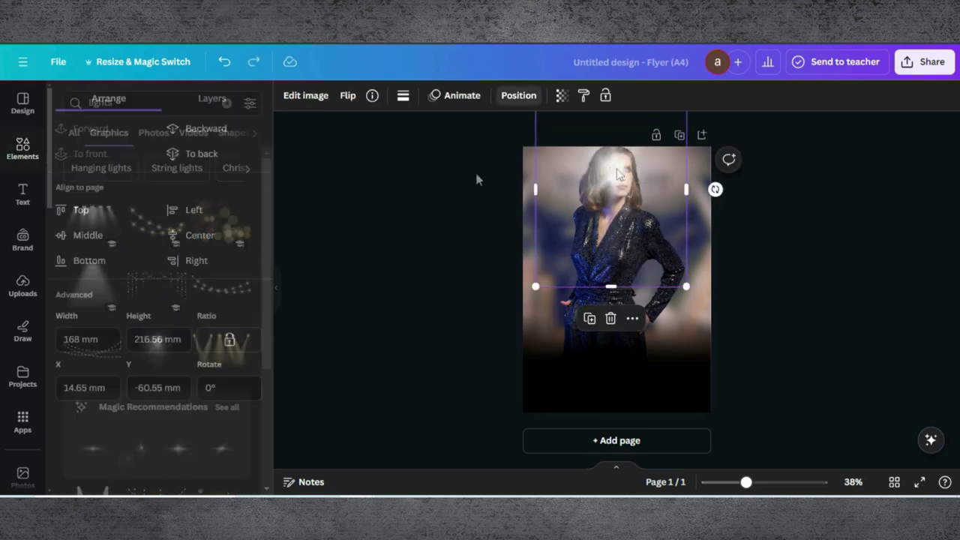
- Move the white glow layer behind the woman's cutout, then enlarge it and shift it slightly up around her
click(210, 97)
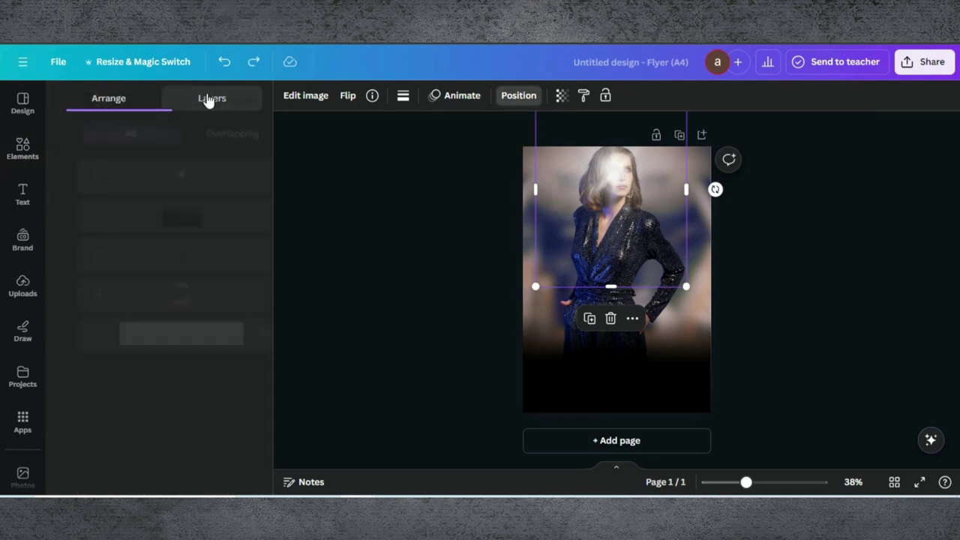
drag(179, 175, 171, 268)
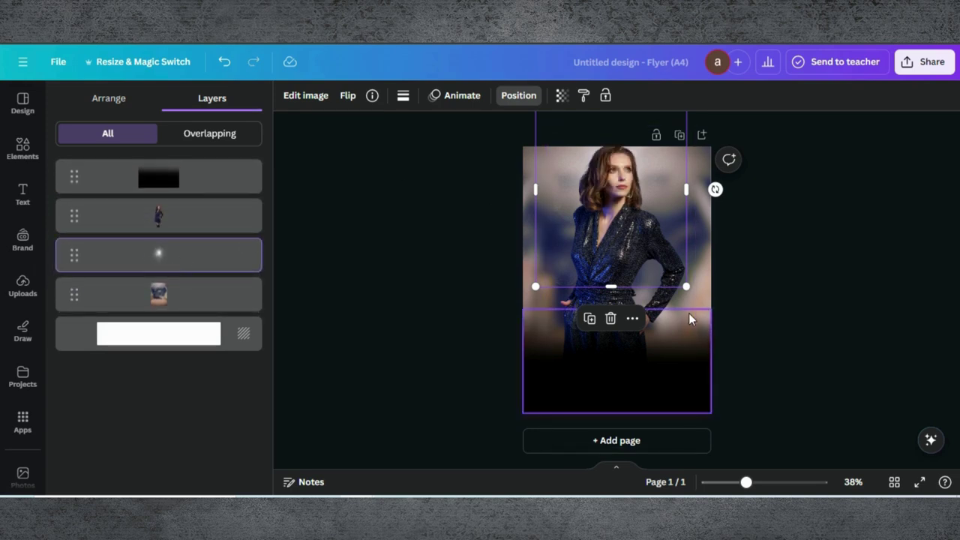
drag(686, 285, 757, 323)
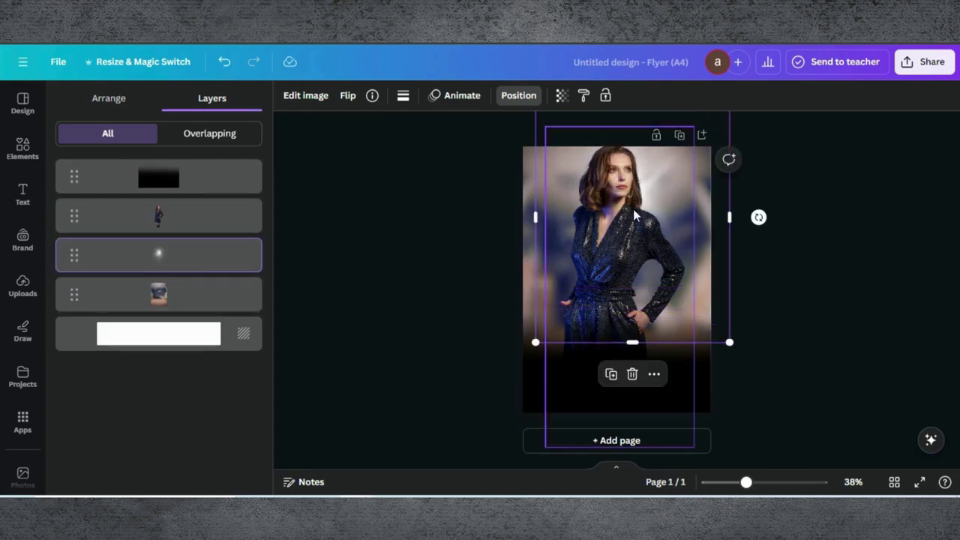
drag(706, 274, 702, 258)
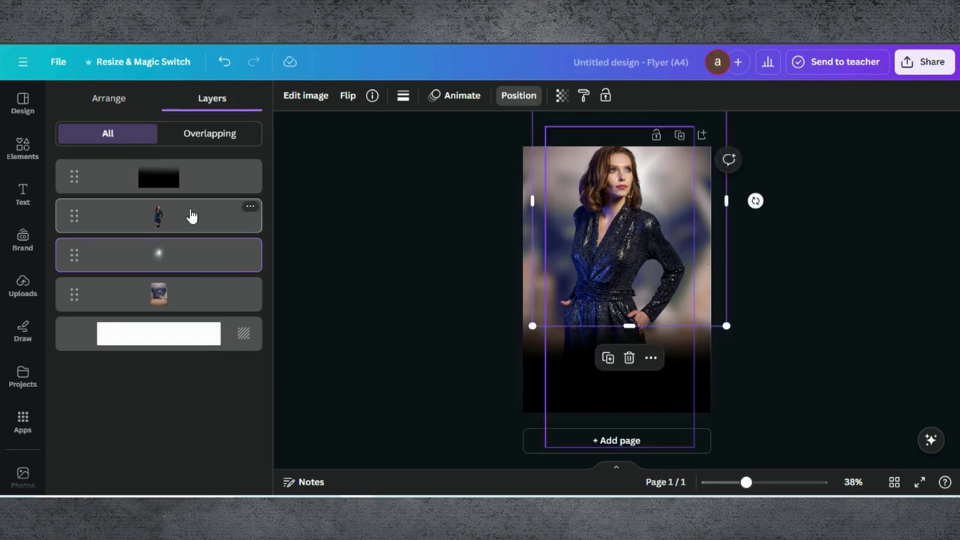
- Duplicate the white glow, centre the copy on the woman's head, and move its layer behind her cutout
click(608, 359)
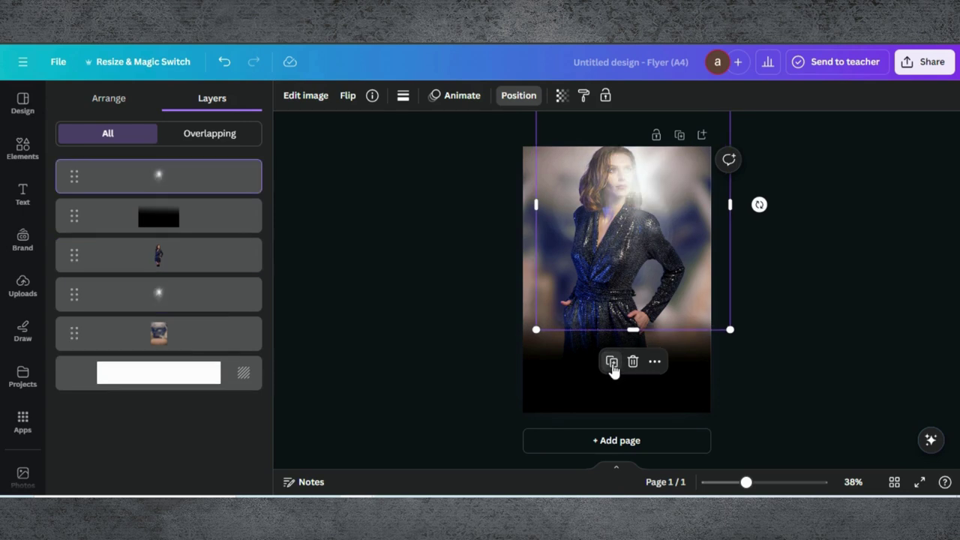
drag(670, 225, 657, 213)
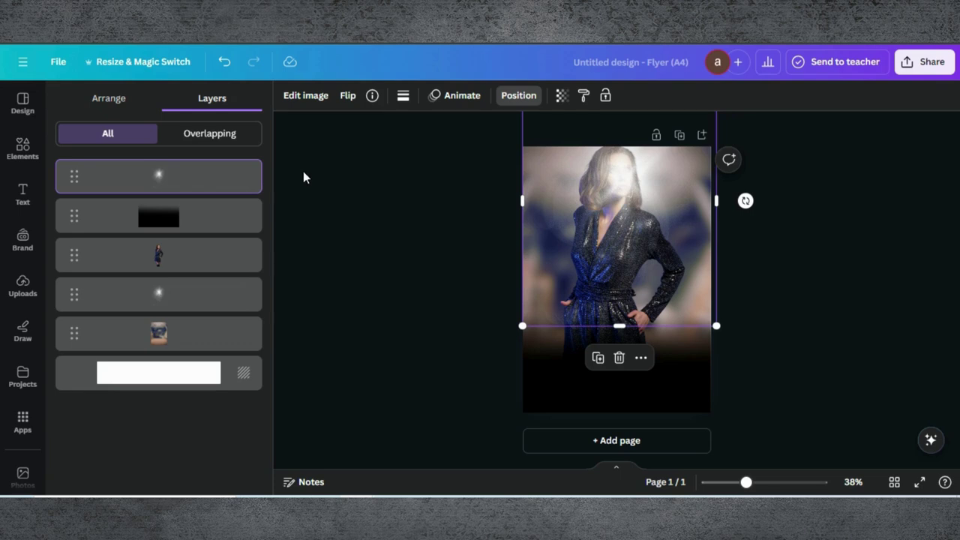
drag(188, 182, 175, 275)
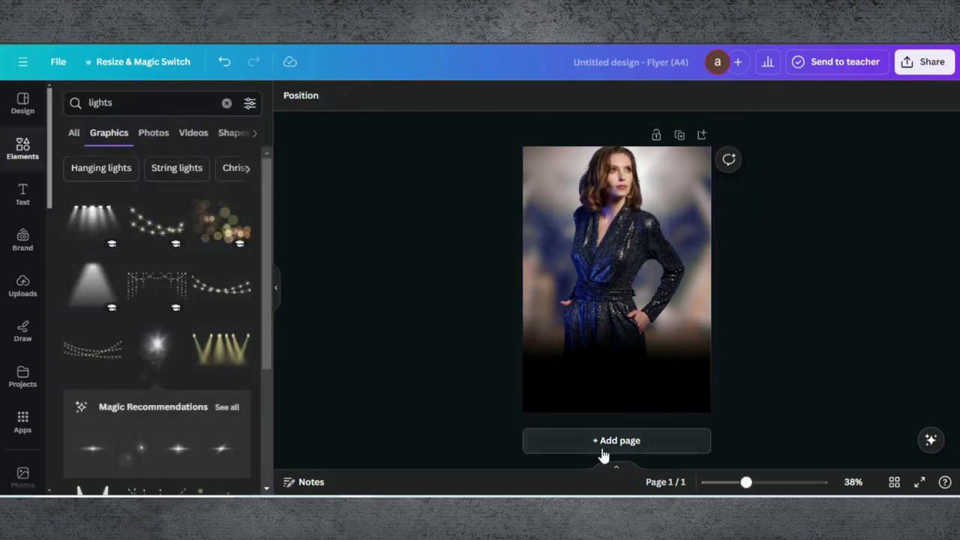
- Add a second blank page and search the photo elements for "grunge"
click(602, 446)
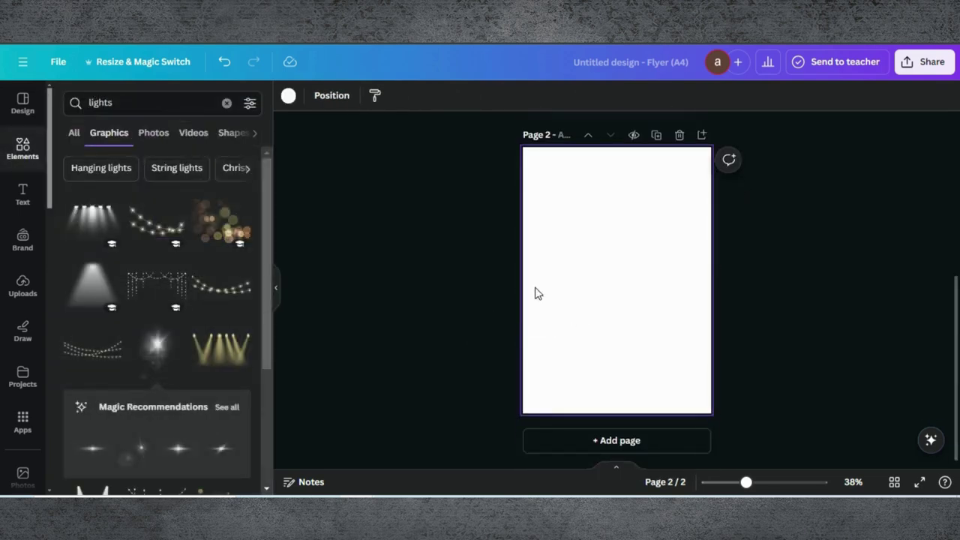
click(226, 103)
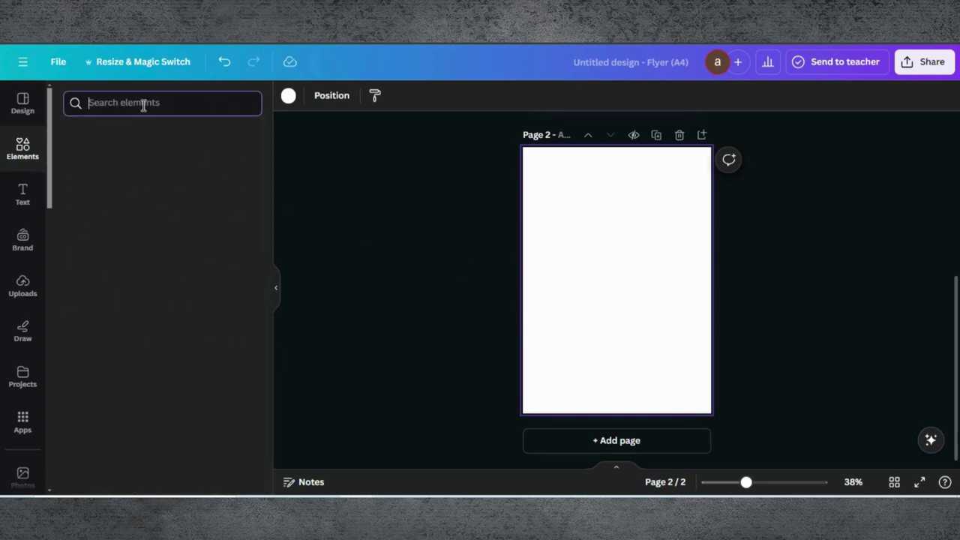
text(grunge)
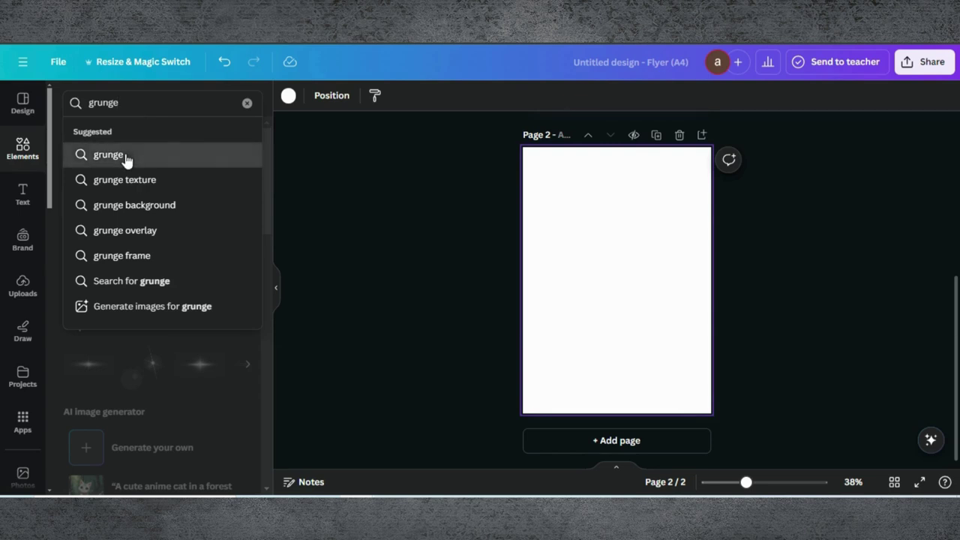
click(126, 156)
click(154, 133)
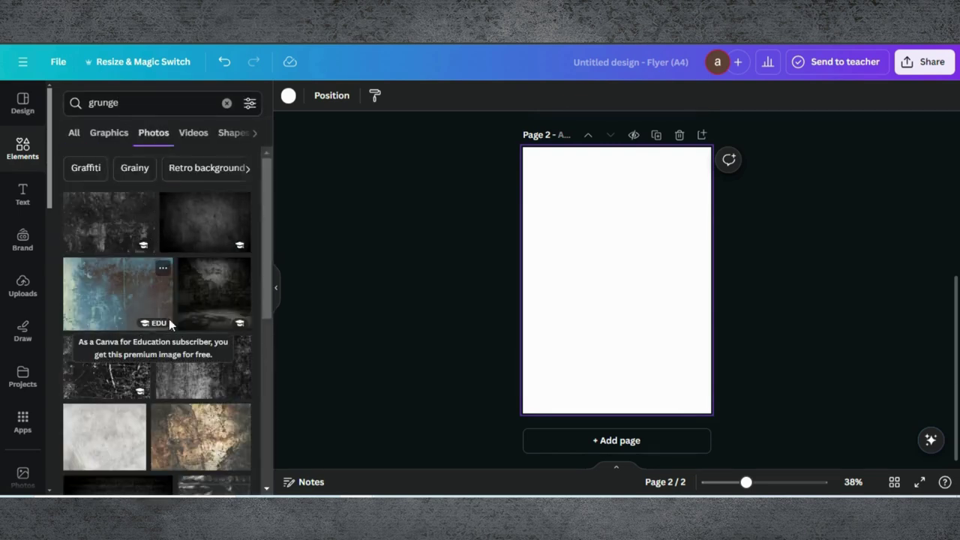
- Filter the grunge photos by colour and add the dark blue cracked texture to the second page
scroll(169, 319, down, 1)
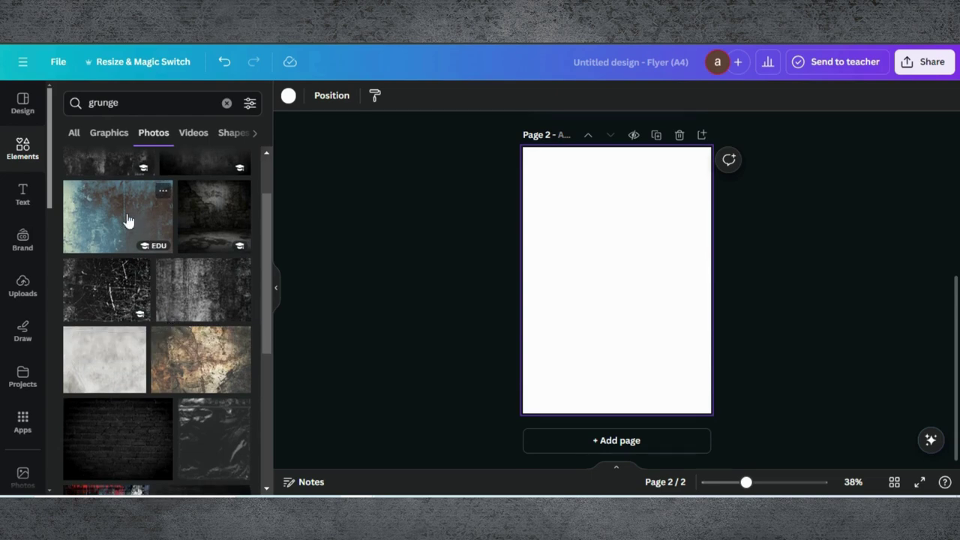
scroll(161, 318, down, 2)
scroll(160, 321, down, 4)
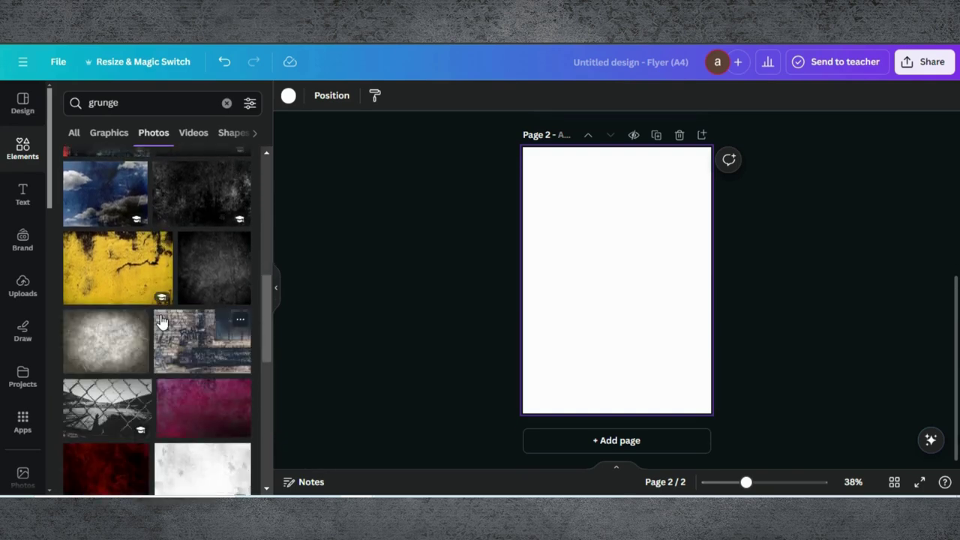
scroll(160, 321, down, 3)
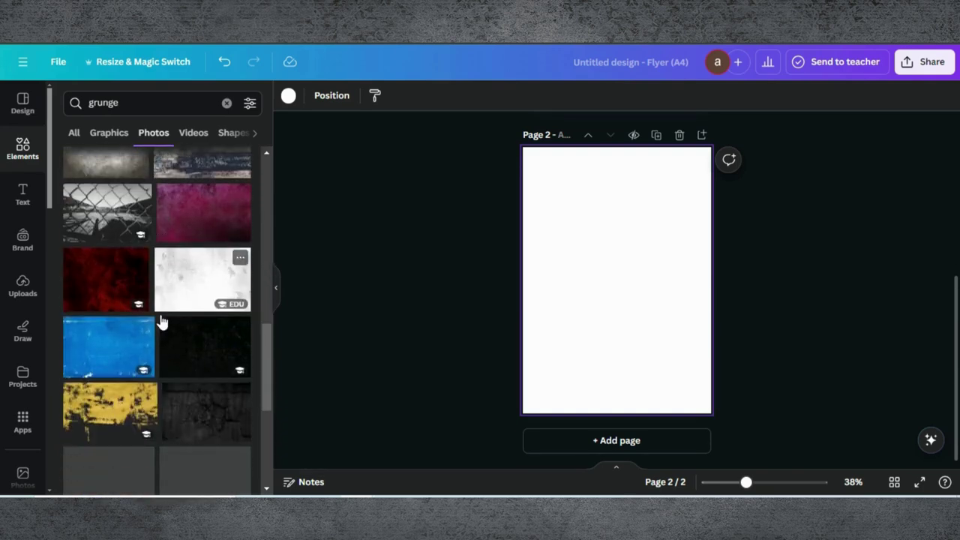
click(249, 104)
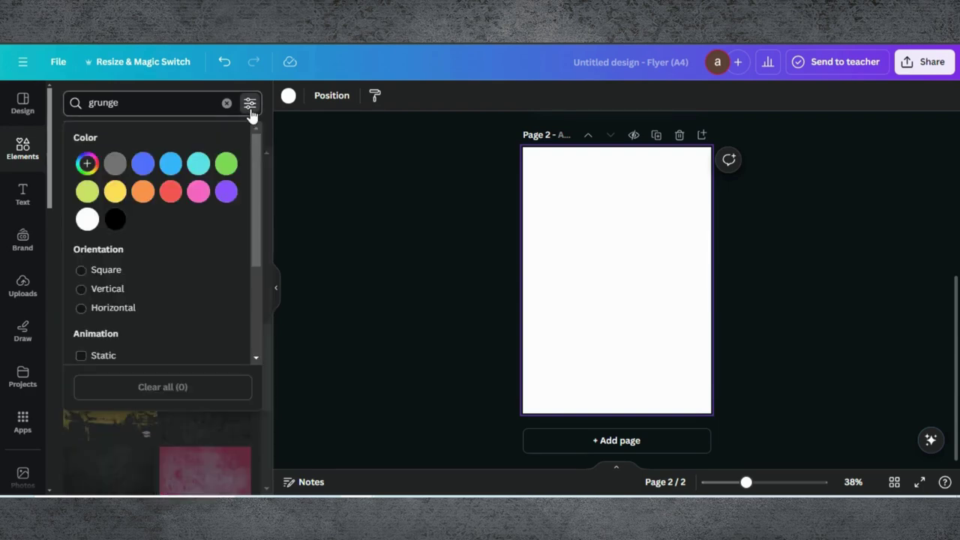
click(226, 192)
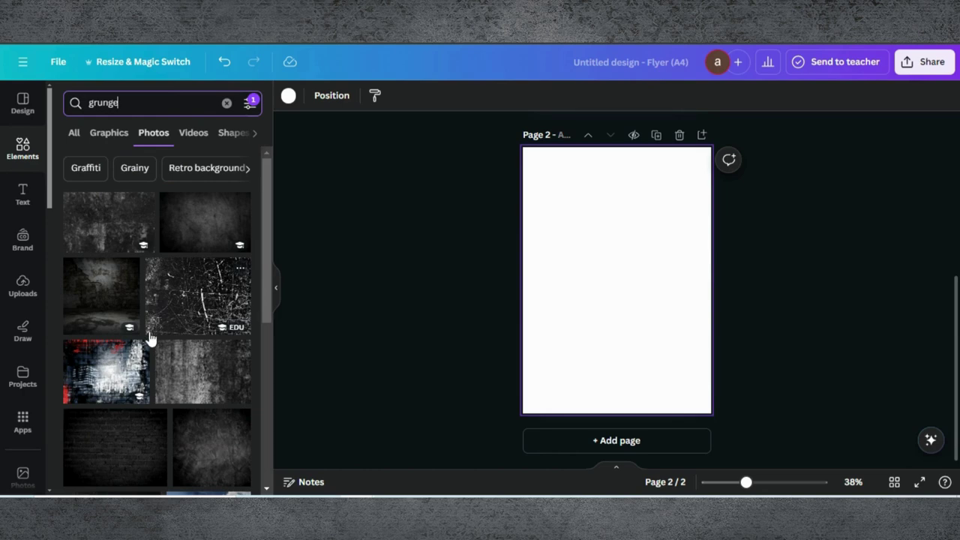
scroll(145, 412, down, 10)
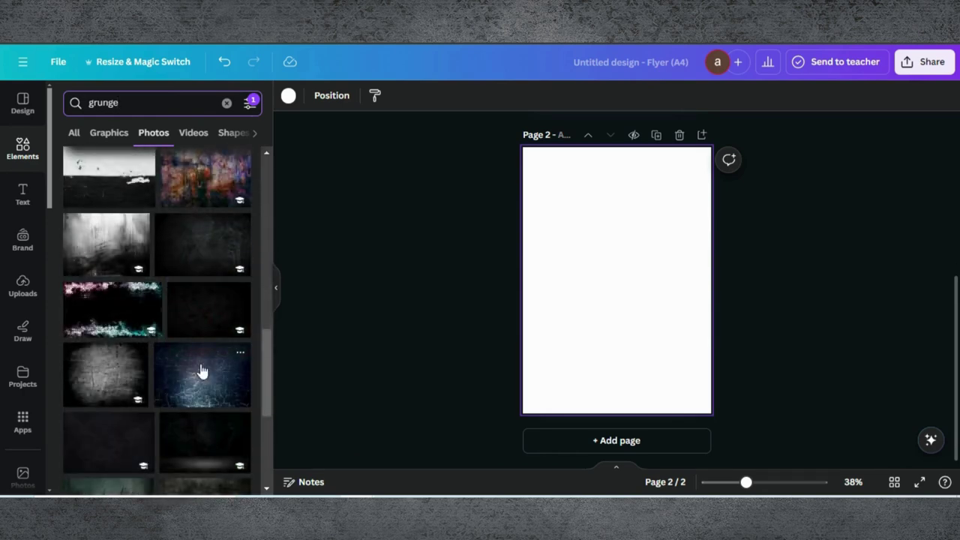
click(201, 372)
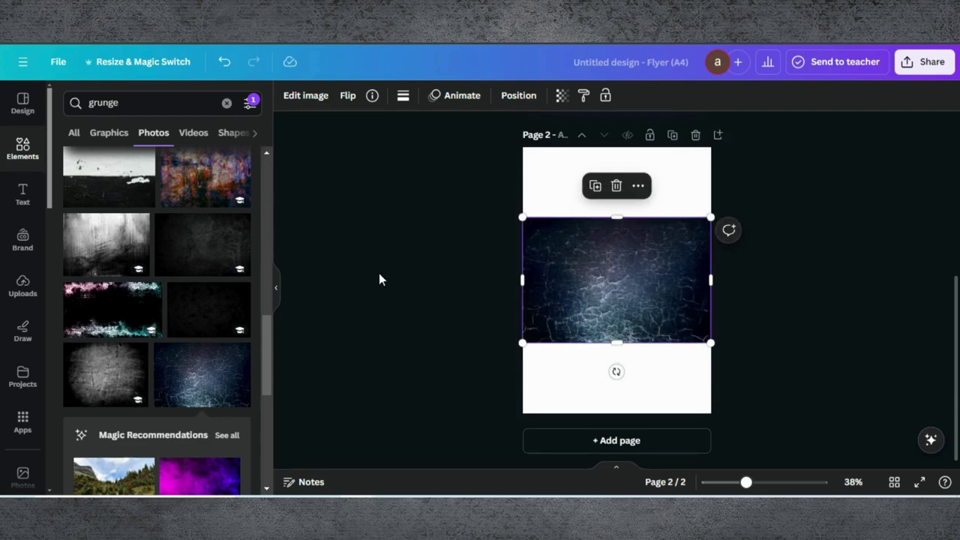
- Find the FontFrame app by searching the apps for "fontfra" and open it with the grunge photo still selected
scroll(379, 279, up, 2)
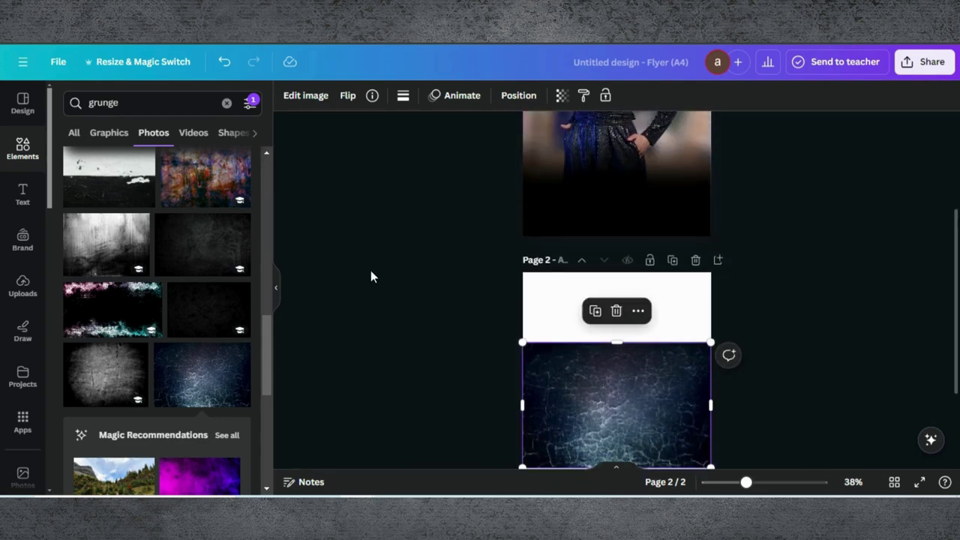
scroll(371, 277, down, 1)
scroll(370, 277, down, 1)
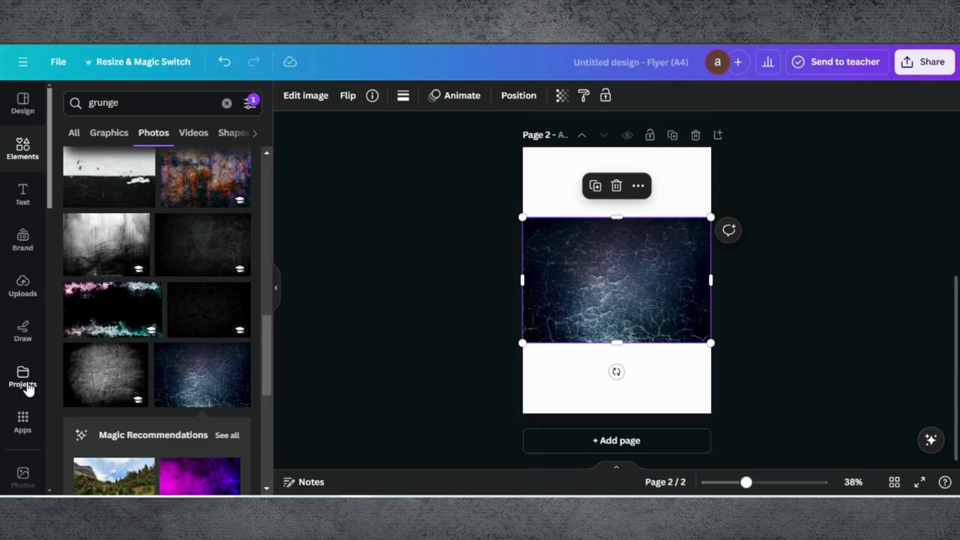
click(22, 424)
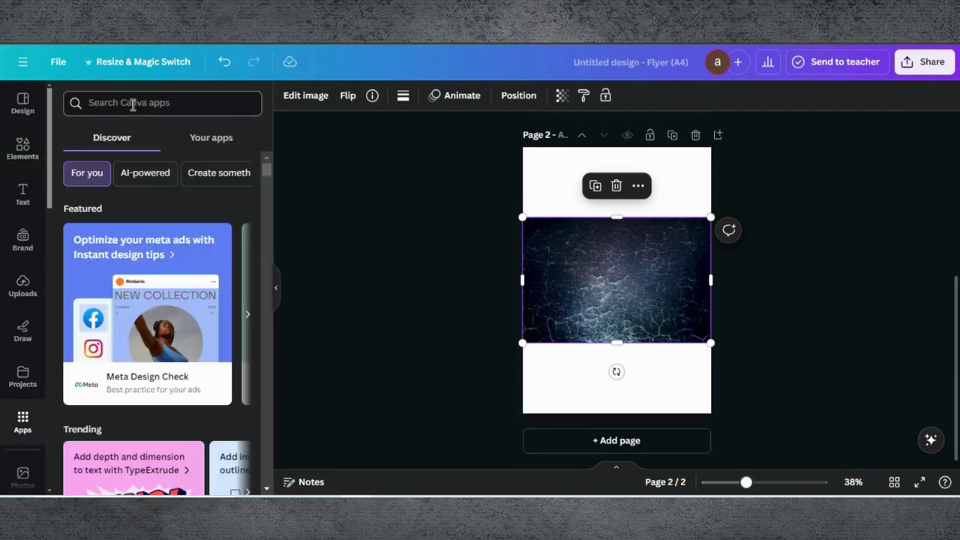
click(132, 105)
text(font)
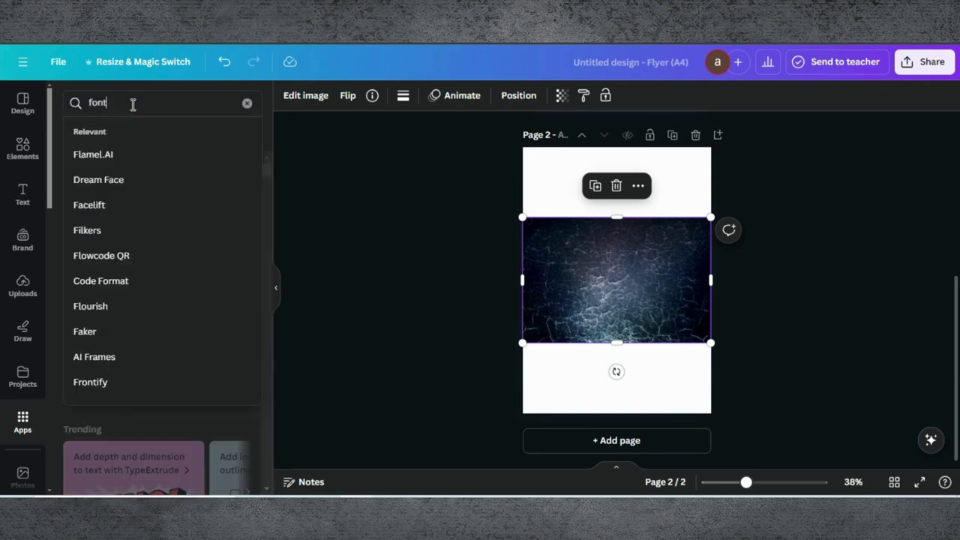
text(f)
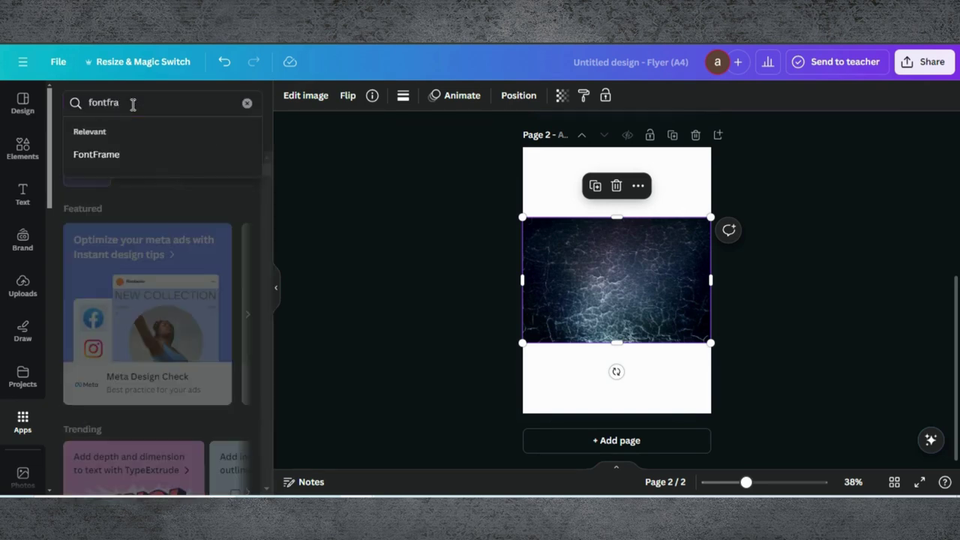
text(ra)
click(109, 162)
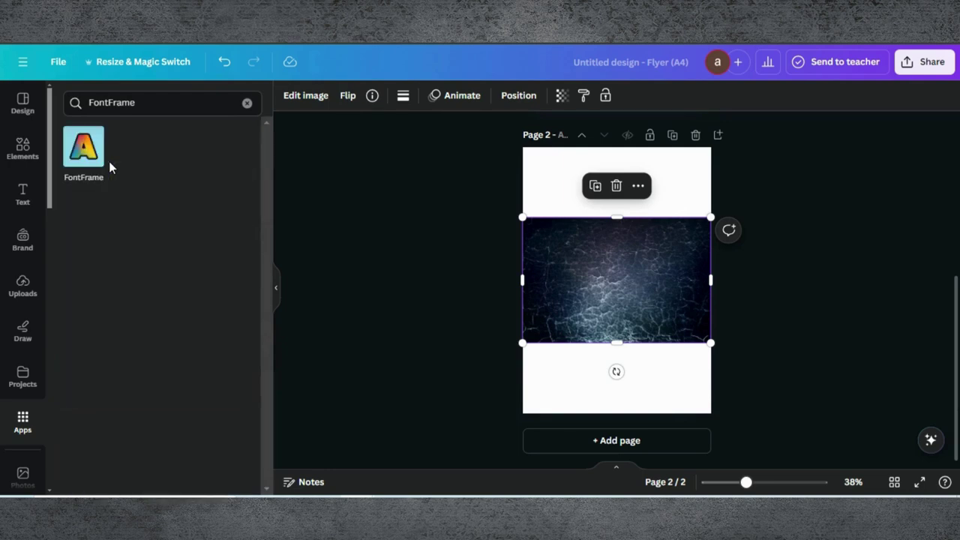
click(84, 150)
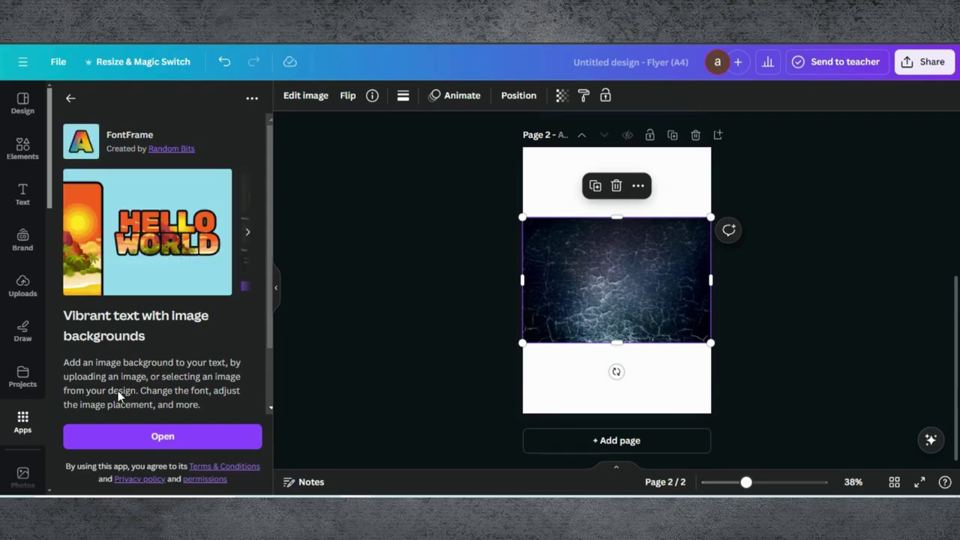
scroll(118, 398, down, 2)
click(125, 436)
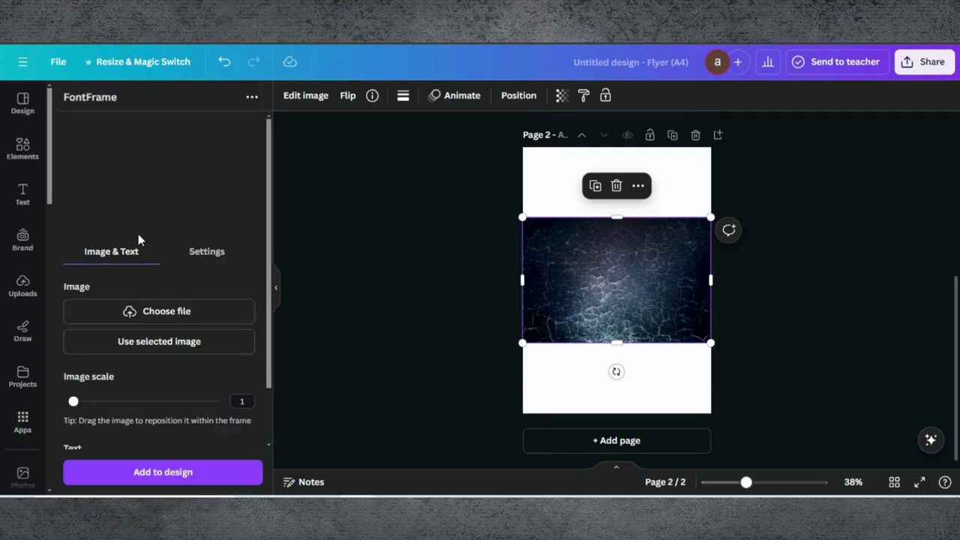
- Replace the sample "HELLO WORLD" text in FontFrame with "WAVE"
scroll(155, 358, down, 1)
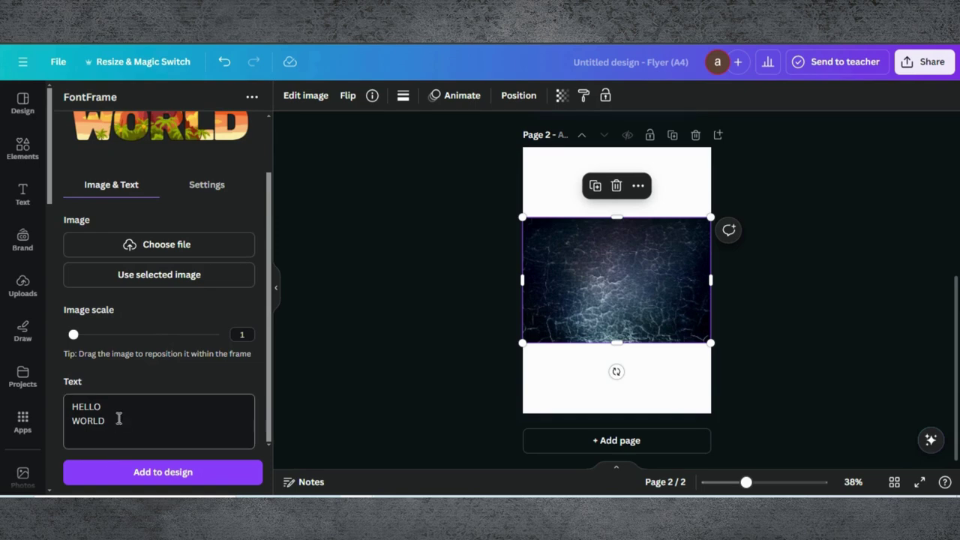
drag(118, 418, 63, 405)
text(WAVW)
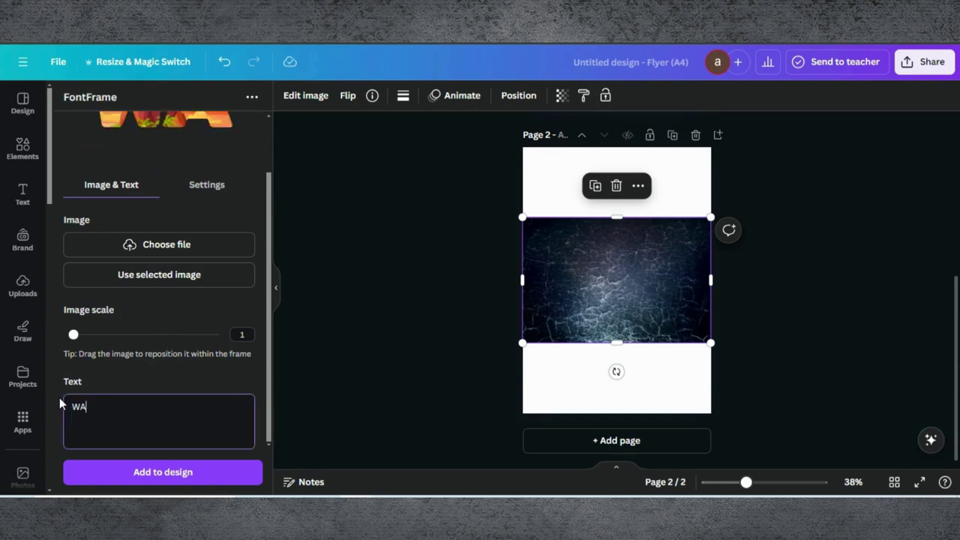
key(BackSpace)
text(E)
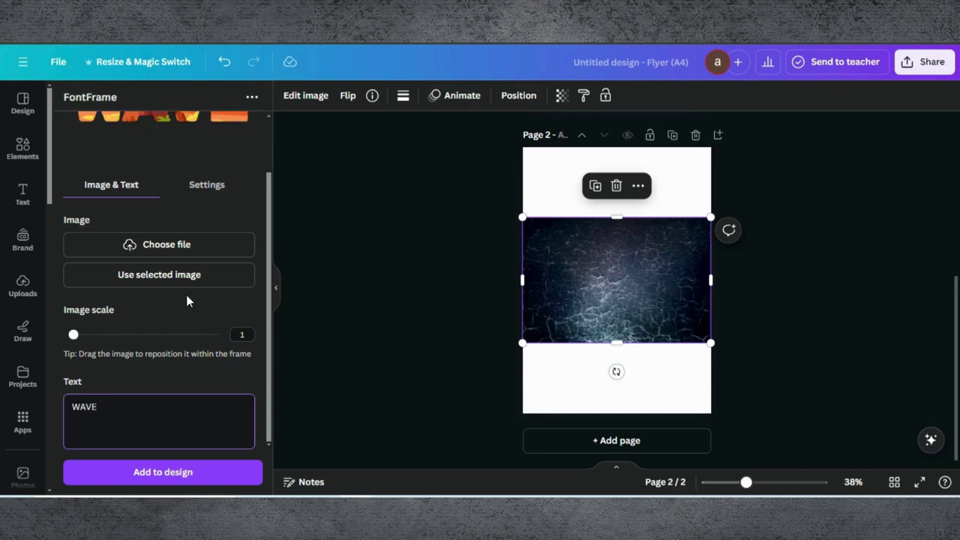
- Change the font of the WAVE text to Rowdies in the FontFrame settings
scroll(187, 300, up, 2)
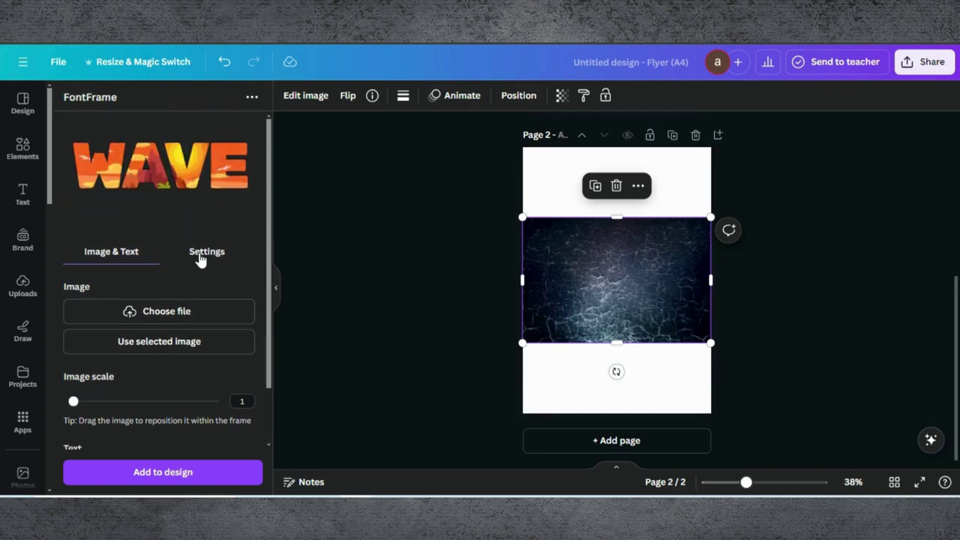
click(200, 256)
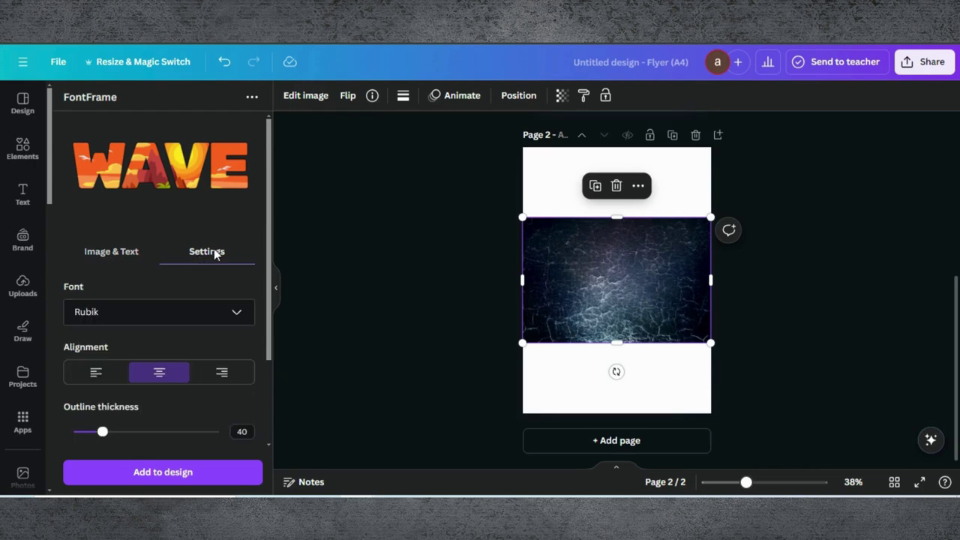
click(134, 313)
scroll(134, 307, down, 10)
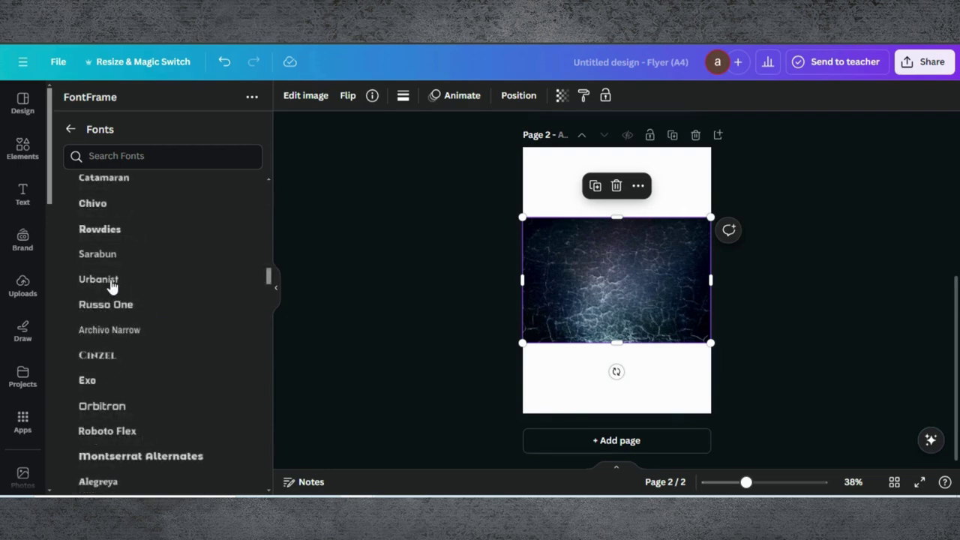
click(110, 232)
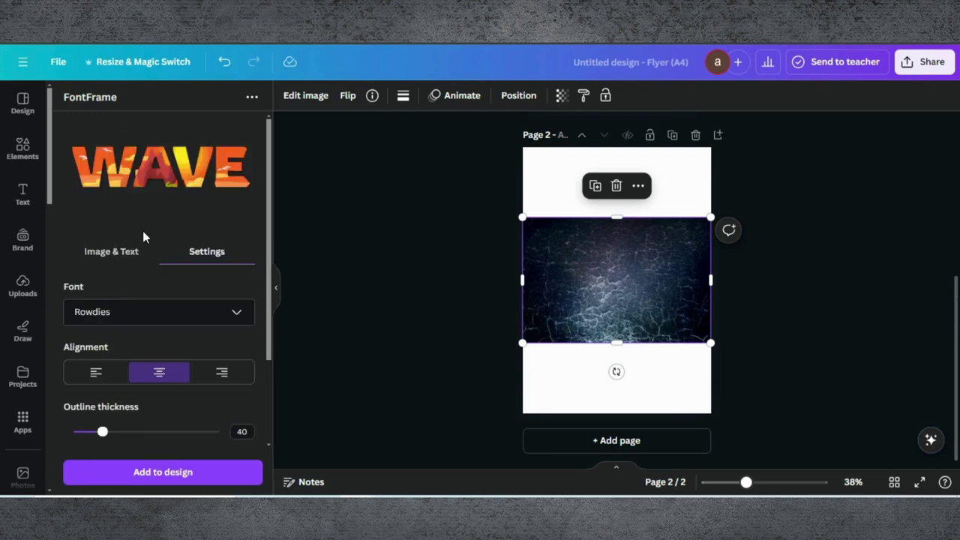
- Set the WAVE text's outline thickness to 0 and its letter spacing to -200
scroll(122, 308, down, 1)
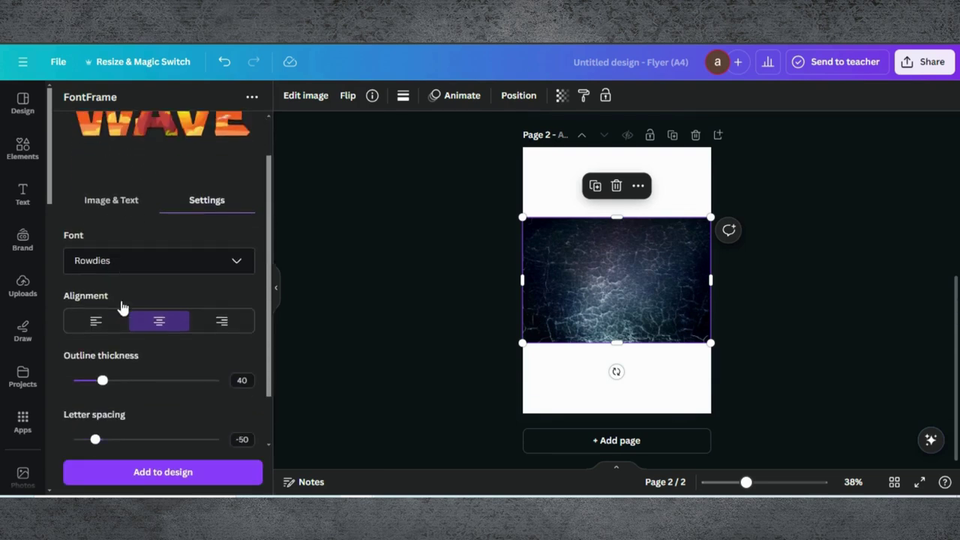
scroll(122, 308, down, 1)
drag(102, 317, 62, 323)
drag(96, 382, 47, 376)
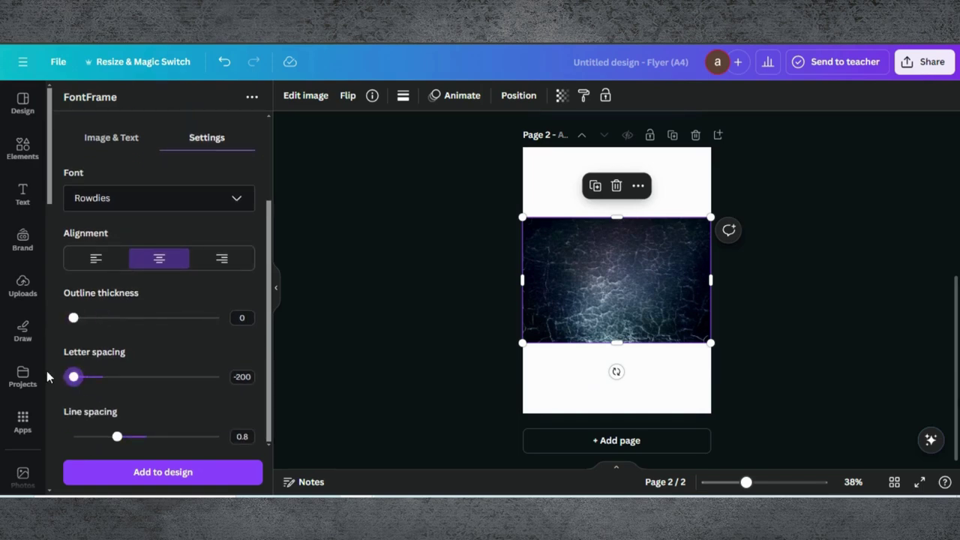
- Fill the WAVE lettering in FontFrame with the selected grunge photo in place of the sample image
scroll(122, 321, up, 2)
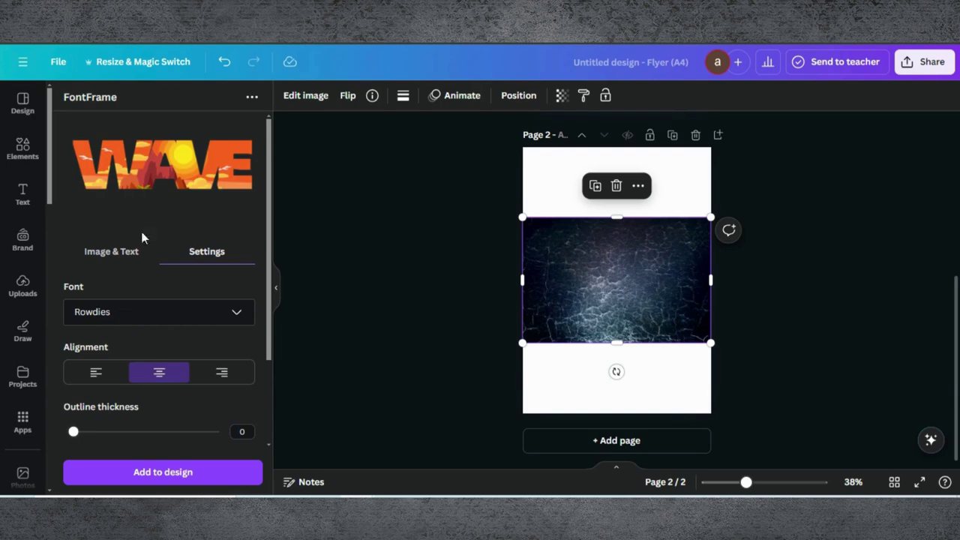
scroll(124, 263, down, 1)
scroll(152, 384, up, 1)
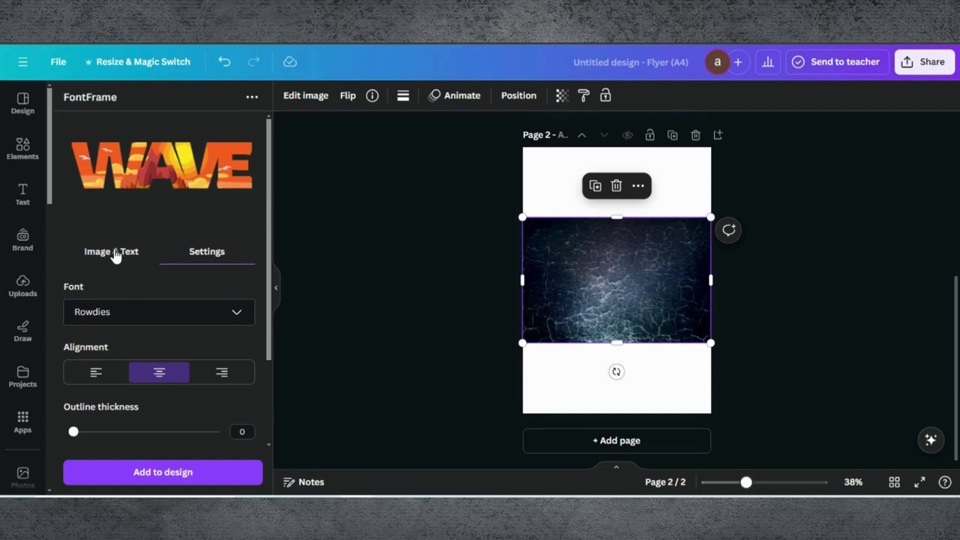
click(115, 253)
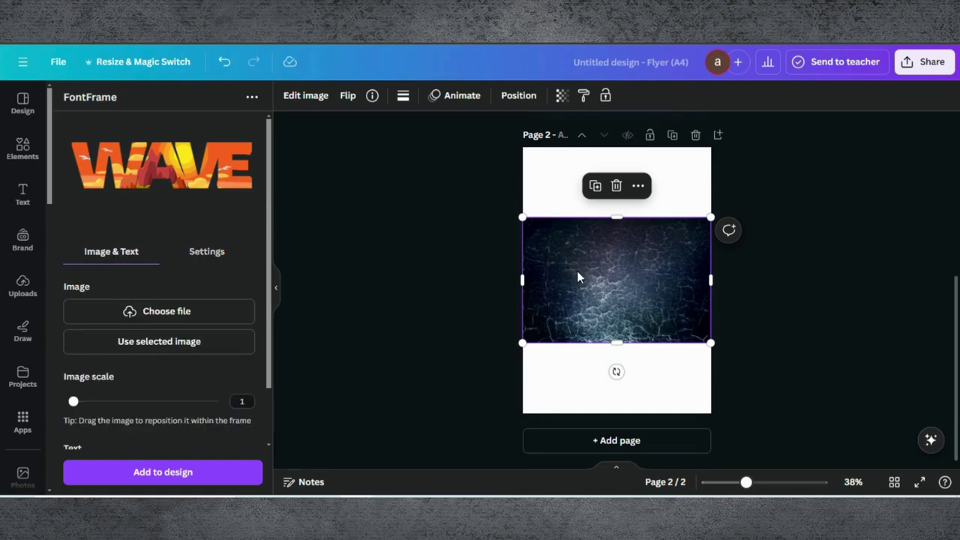
click(180, 348)
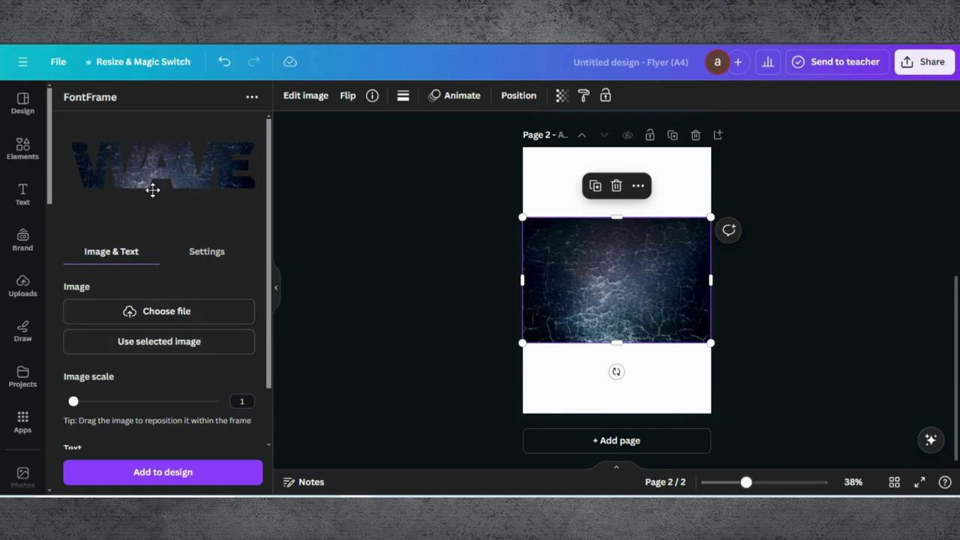
- Add the grunge-textured WAVE lettering to page 1, over the woman's cutout
scroll(356, 327, up, 3)
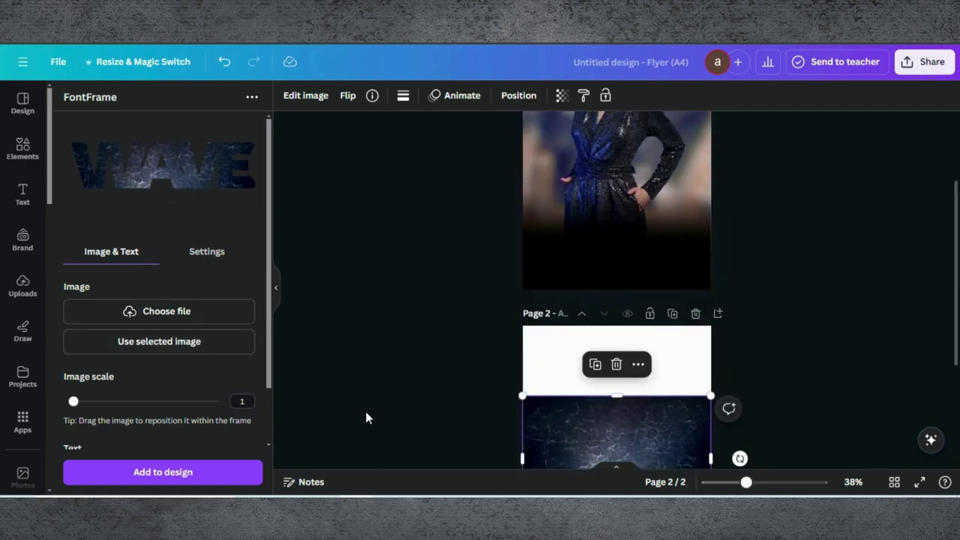
scroll(365, 418, down, 2)
scroll(472, 180, up, 4)
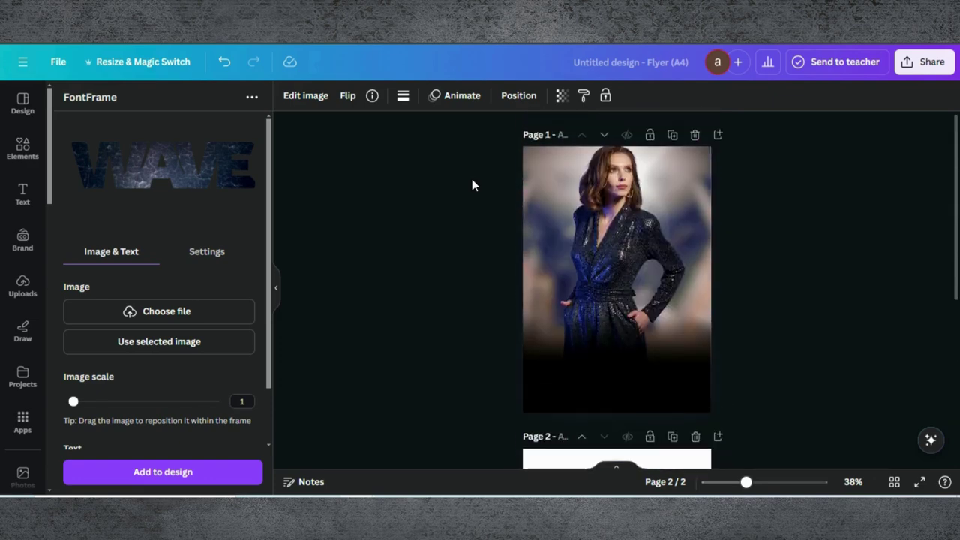
click(582, 264)
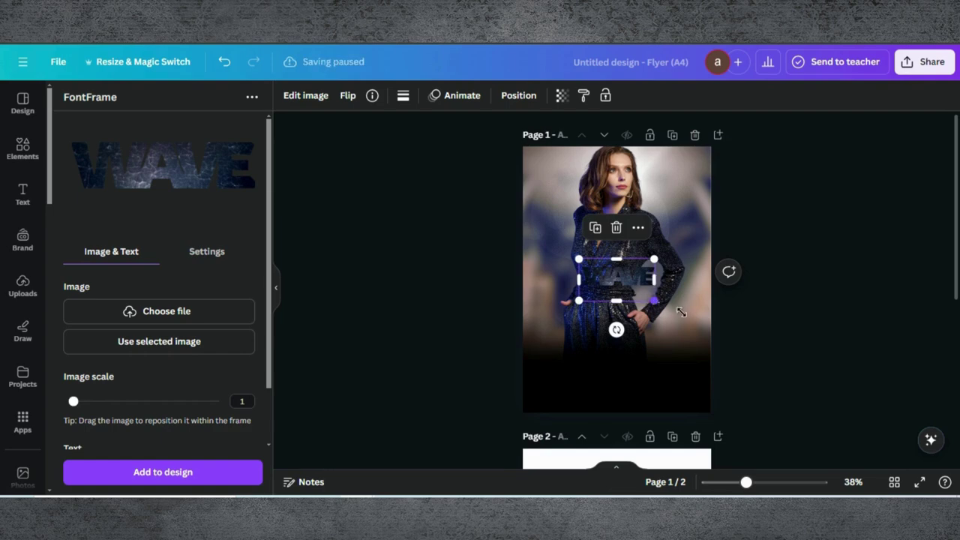
- Enlarge the WAVE lettering to nearly the full page width and position it across the woman's legs, over the dark fade
drag(655, 300, 740, 350)
drag(668, 307, 621, 360)
drag(531, 306, 512, 300)
drag(626, 339, 629, 333)
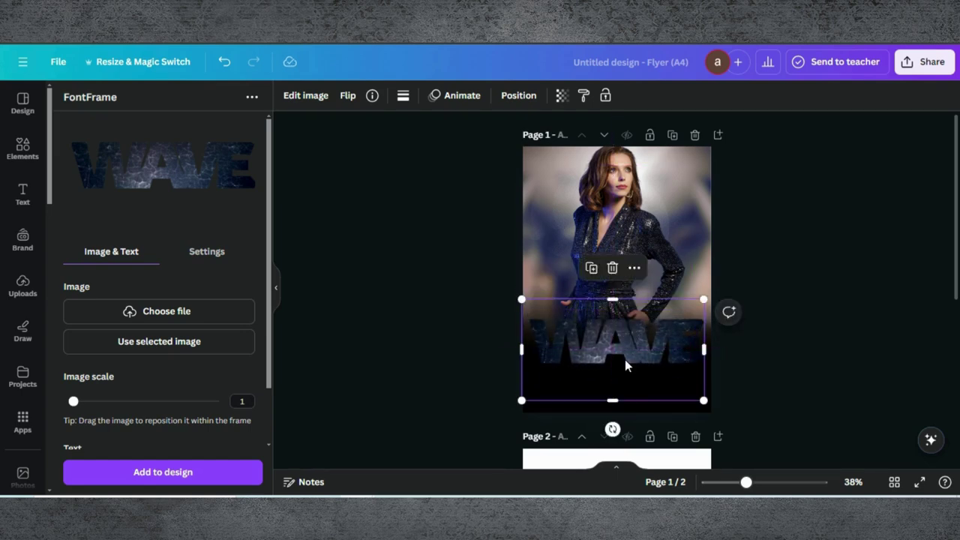
- Adjust the WAVE image by setting its saturation to 100 and its clarity to 100
click(298, 96)
click(163, 107)
scroll(180, 317, down, 3)
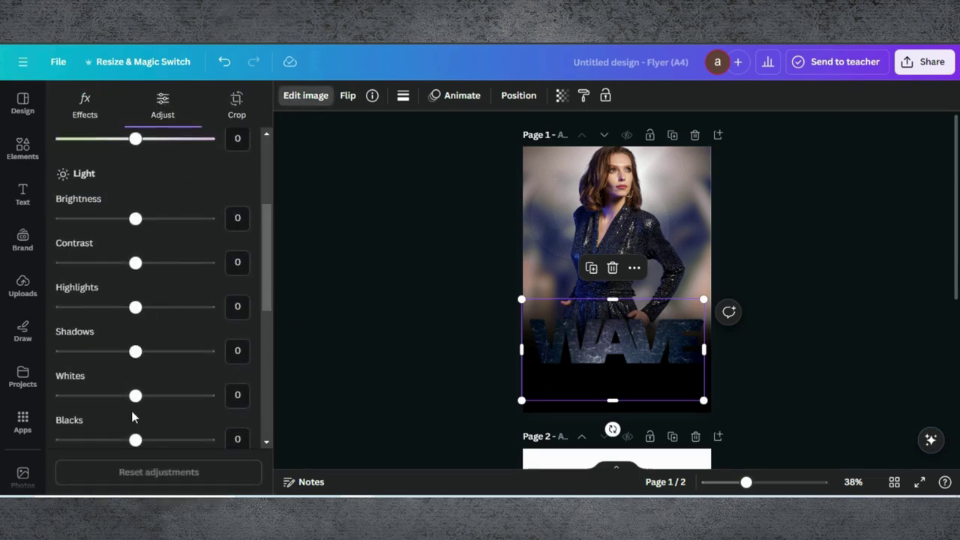
scroll(132, 409, down, 2)
drag(135, 423, 255, 455)
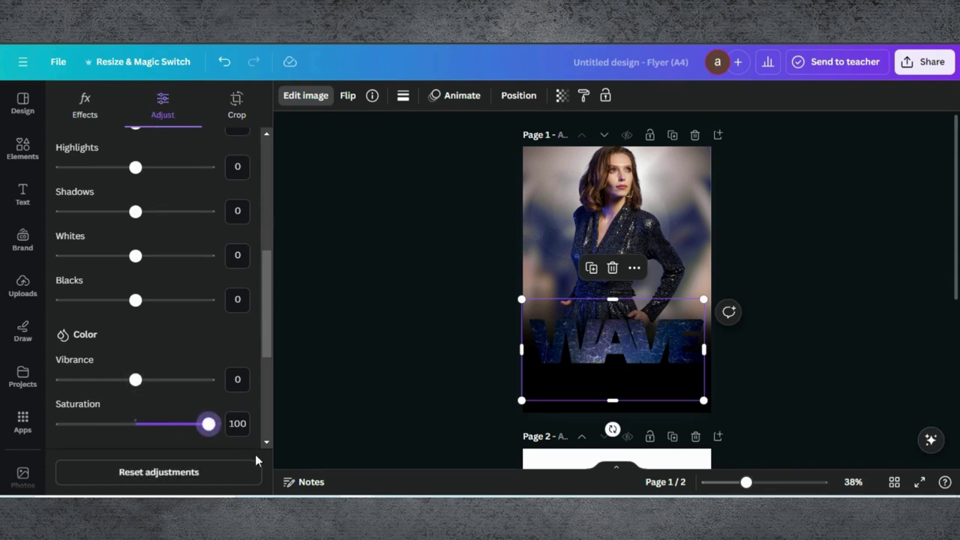
scroll(137, 382, down, 2)
scroll(138, 384, down, 1)
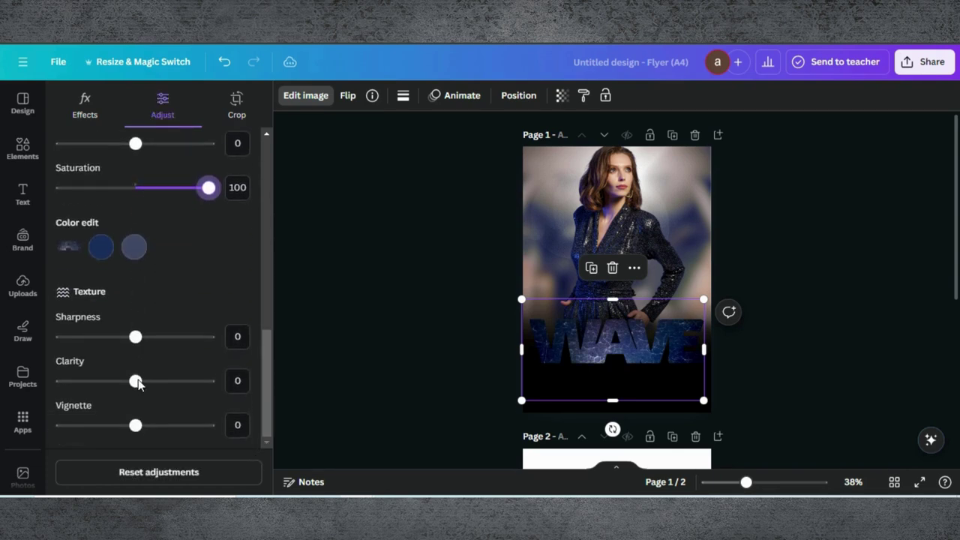
drag(135, 381, 264, 379)
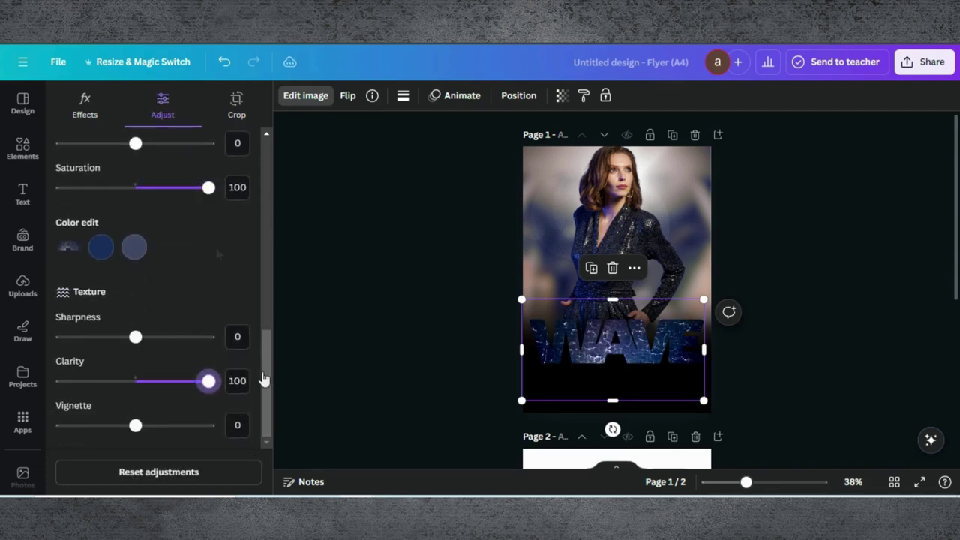
- Add a heading to page 1 with the text "Podcast"
click(23, 193)
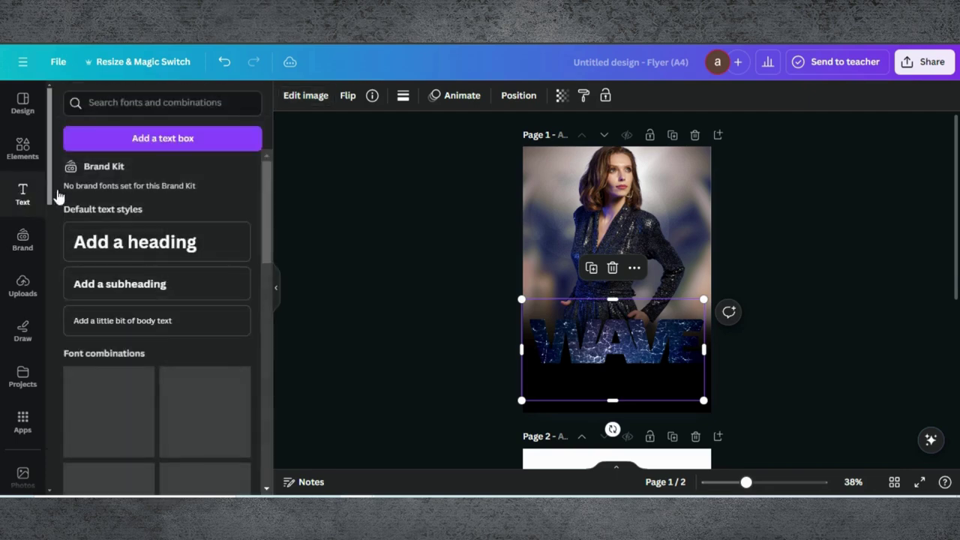
click(118, 242)
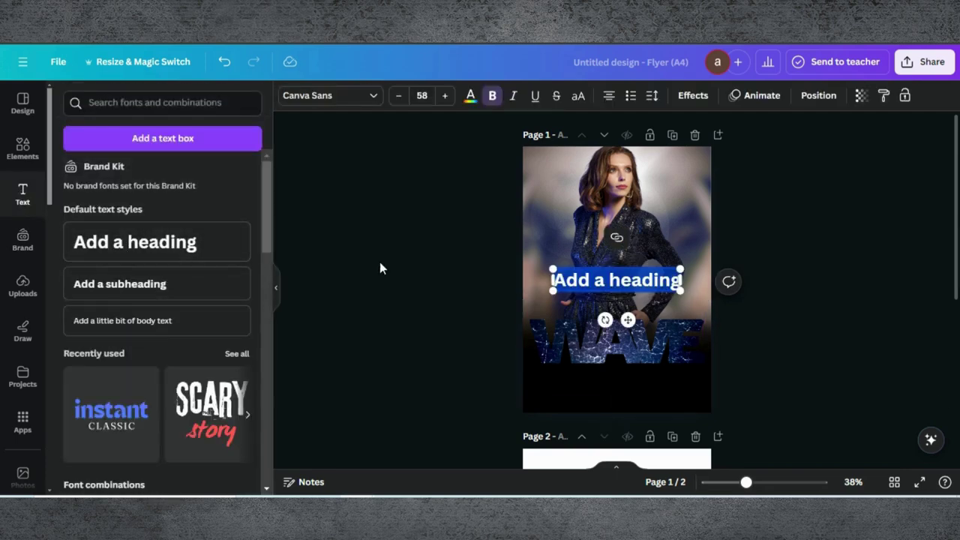
text(Podcast)
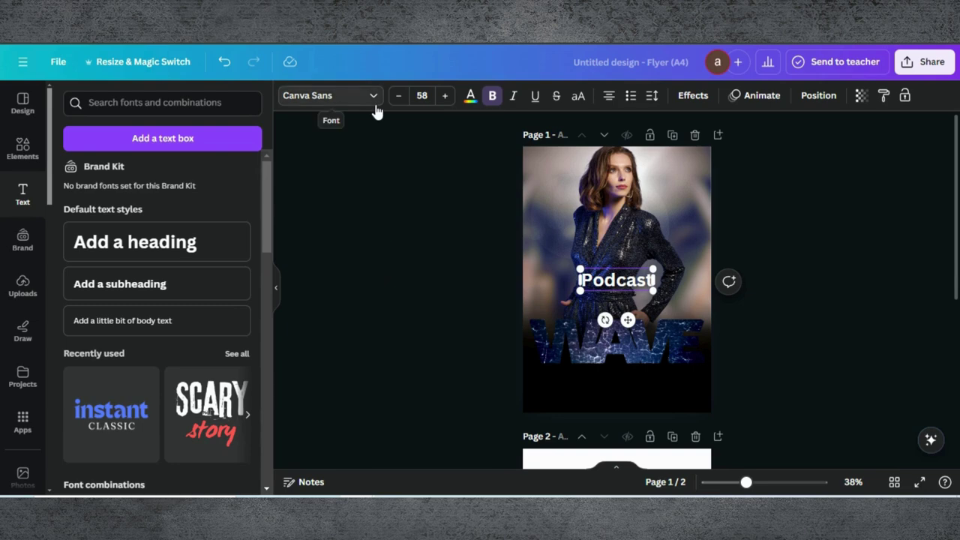
- Find the Amsterdam fonts by searching for "ams" and apply Amsterdam Four to the Podcast heading
click(375, 98)
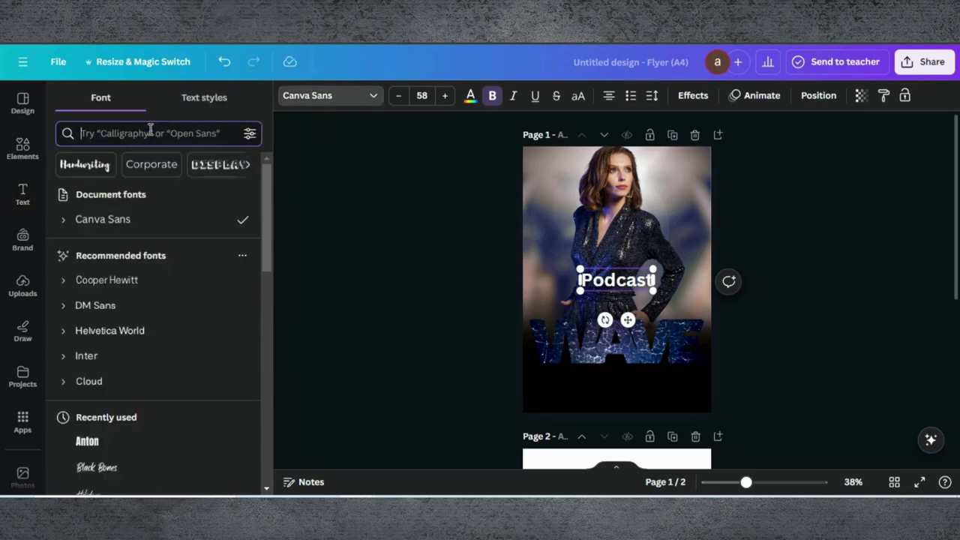
click(150, 133)
text(ams)
key(Return)
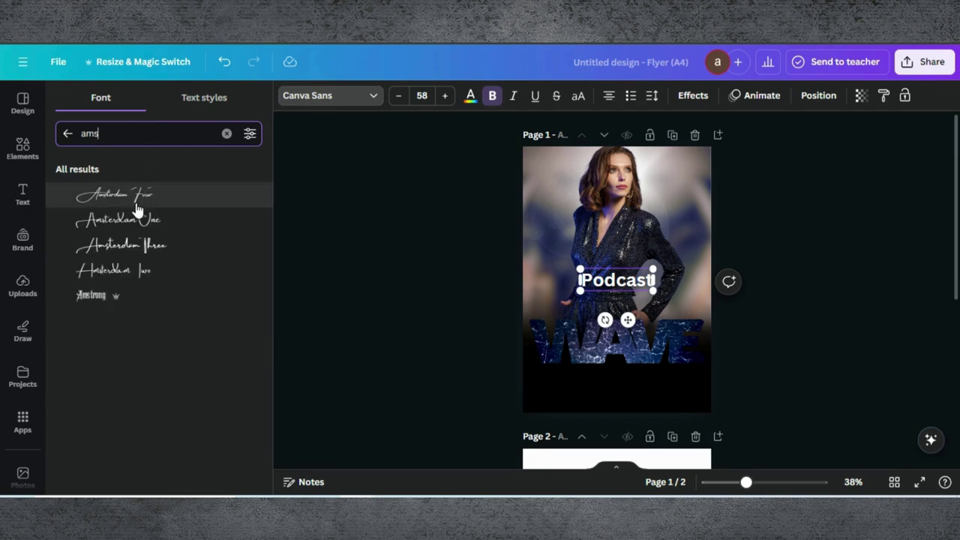
click(164, 205)
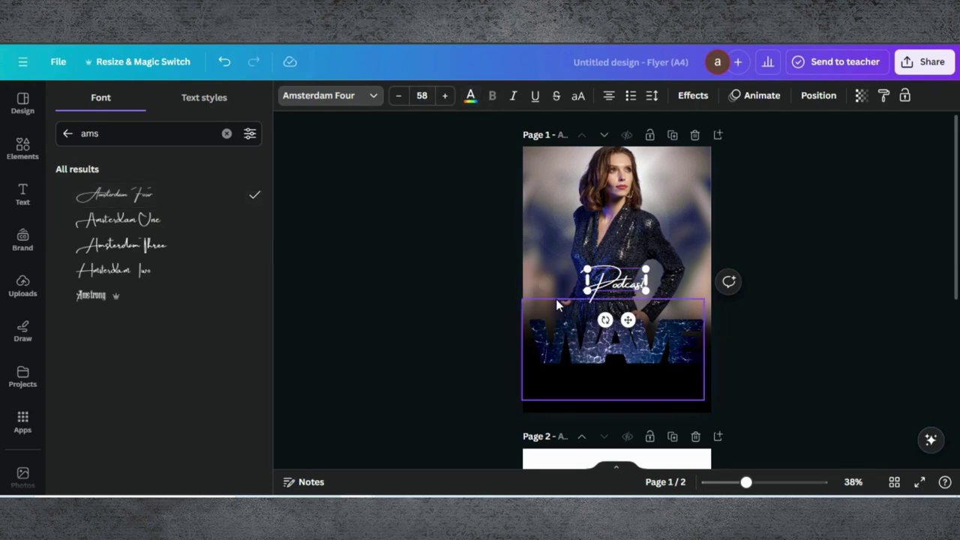
- Enlarge the Podcast heading to size 119 and move it down to overlap the lower edge of the WAVE lettering
drag(643, 289, 717, 318)
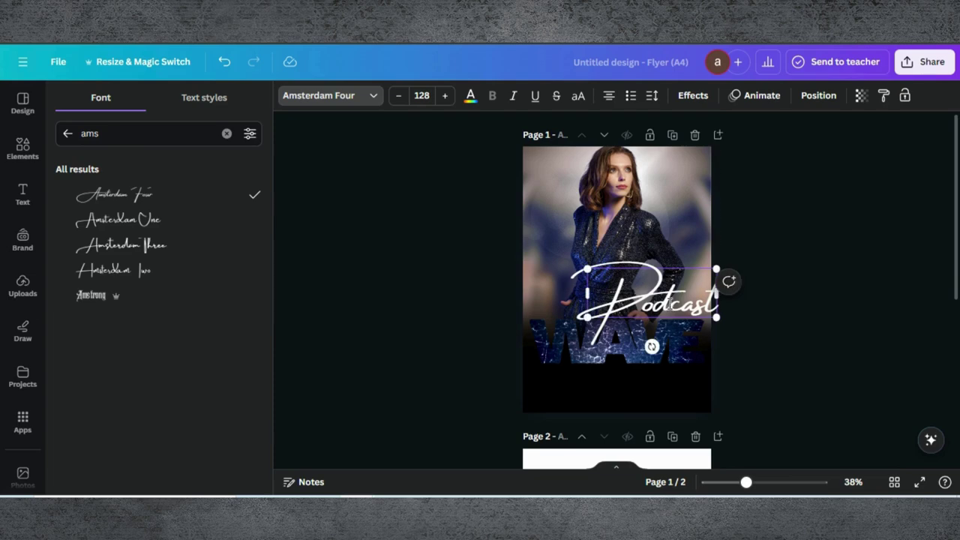
drag(585, 267, 596, 273)
click(547, 236)
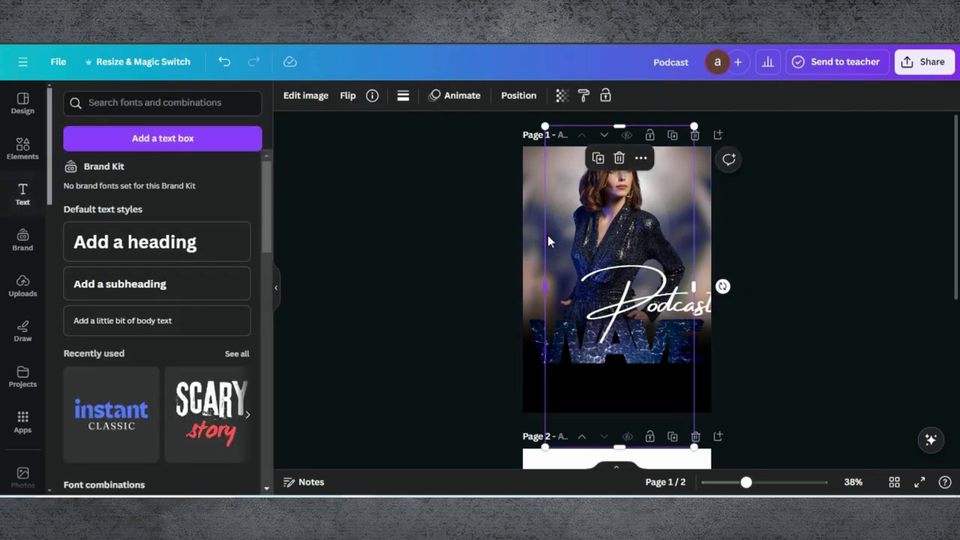
click(630, 307)
drag(630, 307, 621, 380)
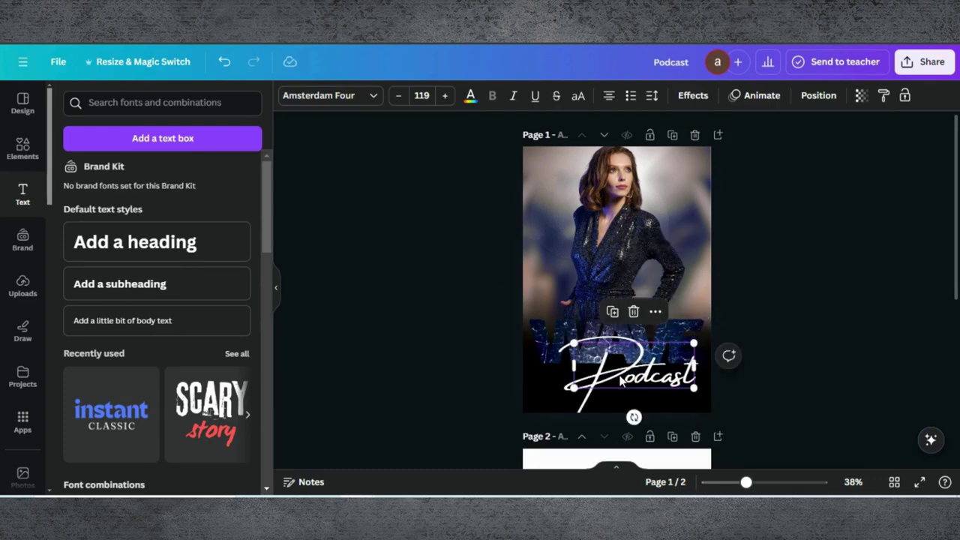
key(ctrl+z)
- Give the WAVE image an Outline shadow in white with a size of 14
click(559, 338)
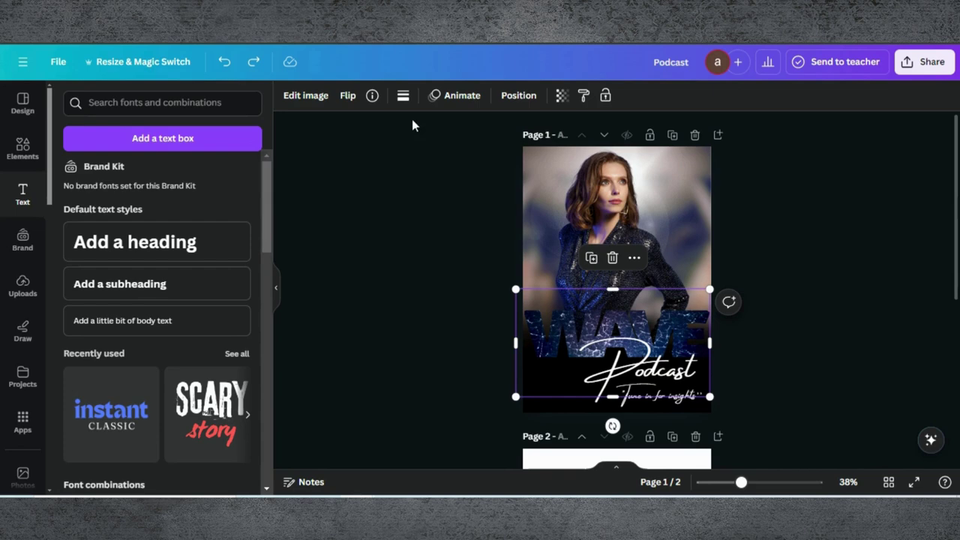
click(294, 95)
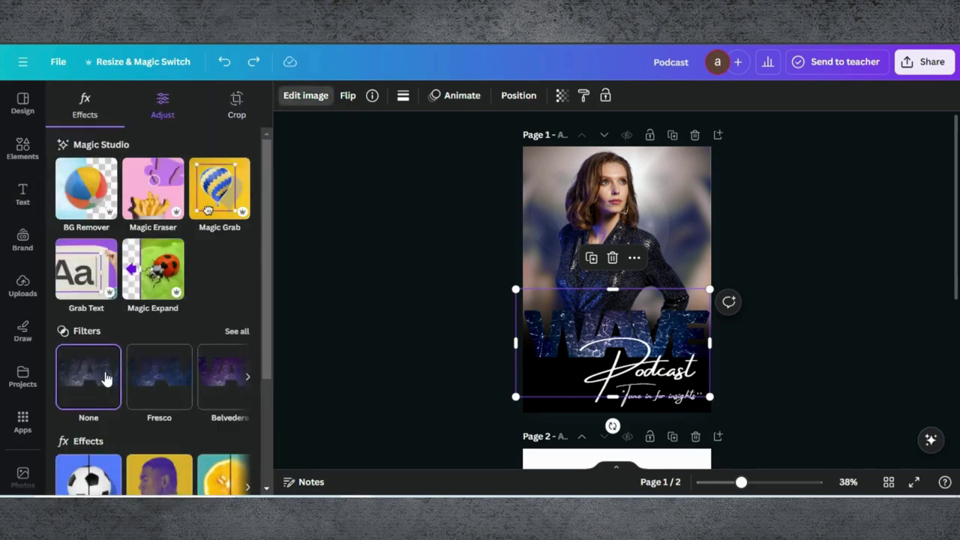
scroll(105, 378, down, 3)
click(94, 331)
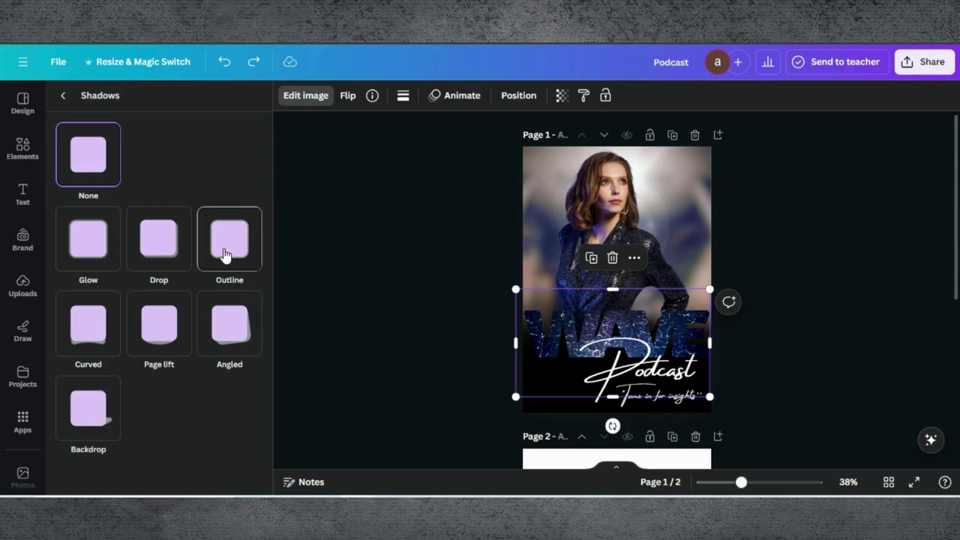
click(226, 255)
scroll(149, 458, down, 2)
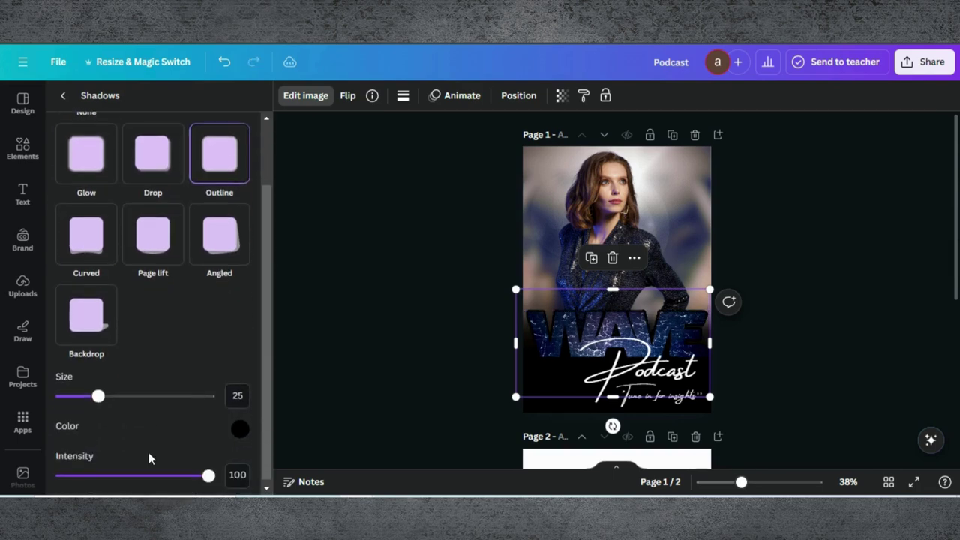
click(240, 428)
drag(253, 308, 232, 289)
drag(98, 395, 82, 399)
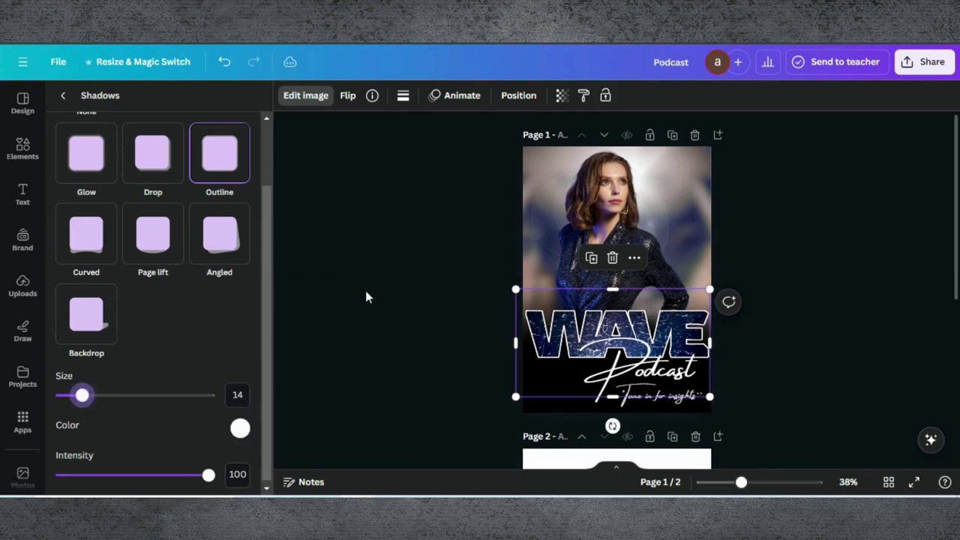
- Try the Belvedere filter on the woman's cutout, settle on the Capri filter instead, and deselect the cutout
click(596, 190)
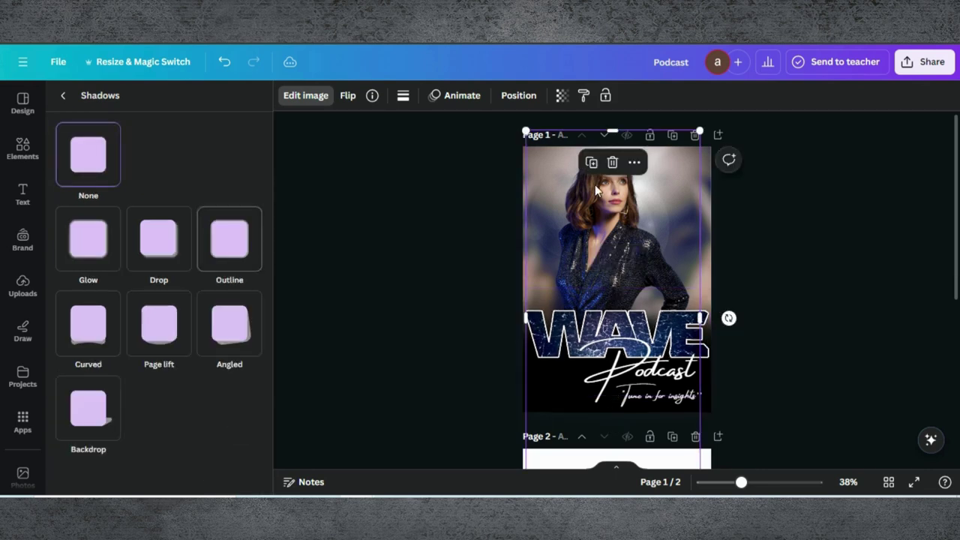
click(315, 96)
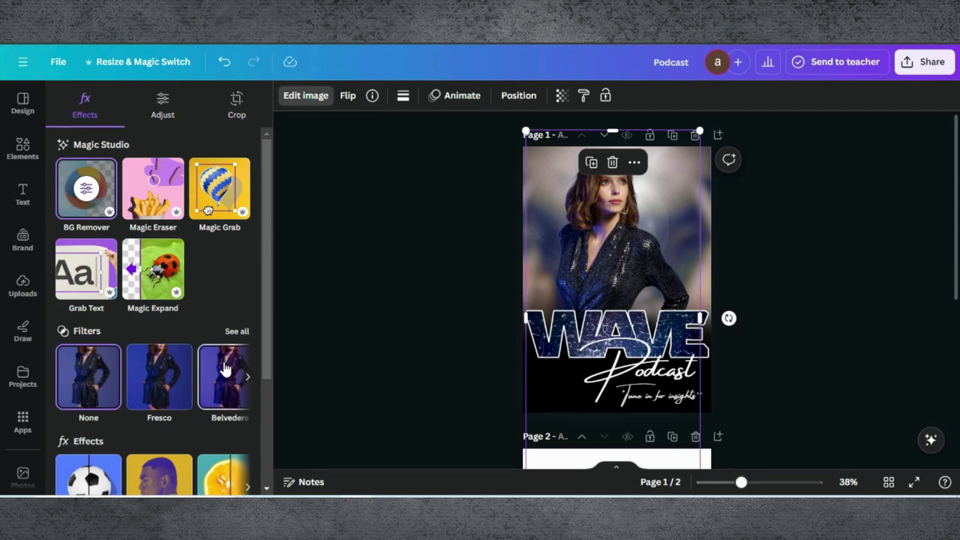
click(224, 367)
click(247, 377)
click(248, 377)
click(247, 377)
click(247, 377)
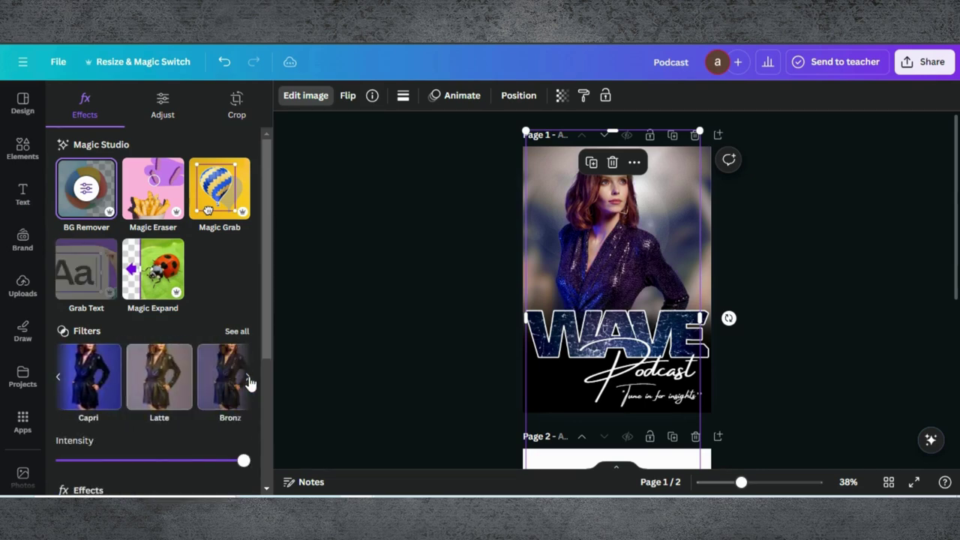
click(100, 373)
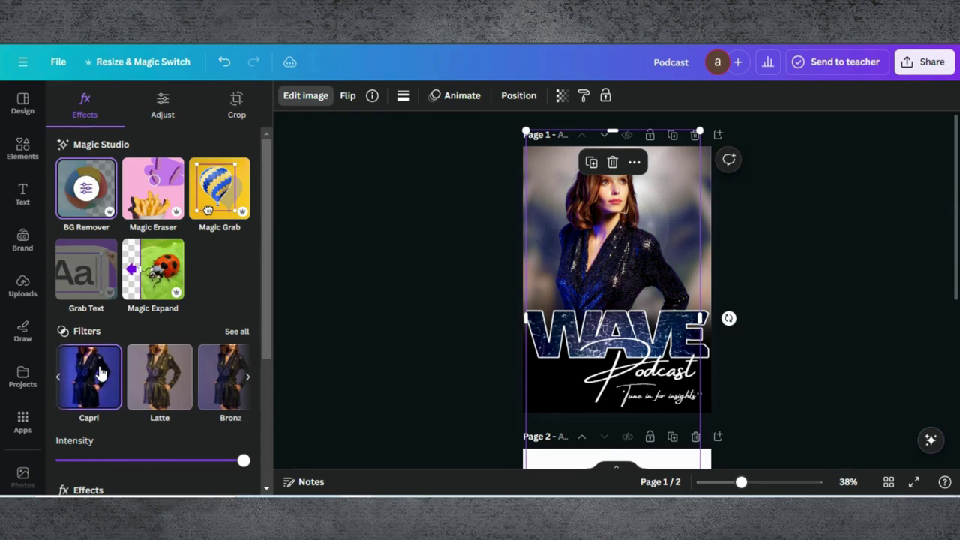
key(Escape)
click(414, 276)
- Download the finished flyer as a PNG at size 1 (1,414 × 2,000 px)
click(925, 61)
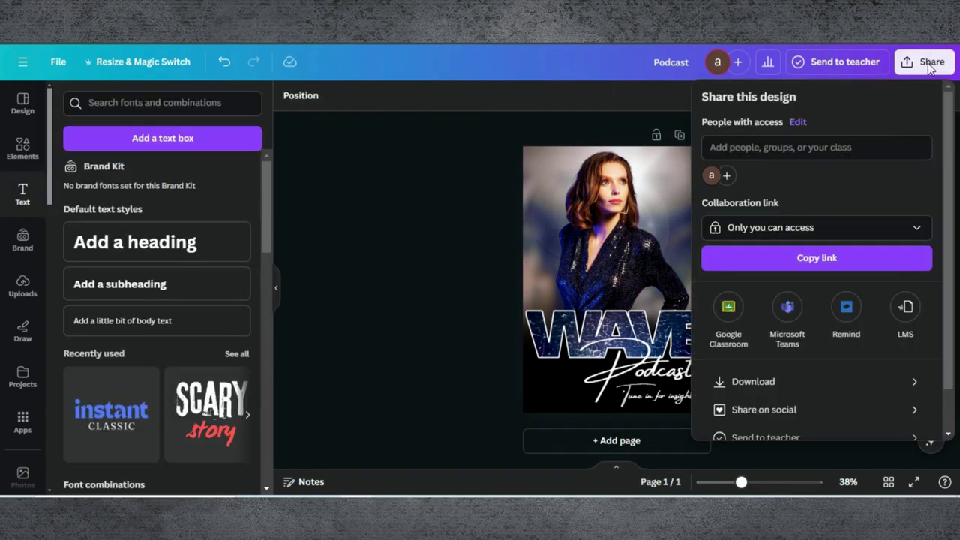
scroll(806, 311, down, 1)
click(772, 338)
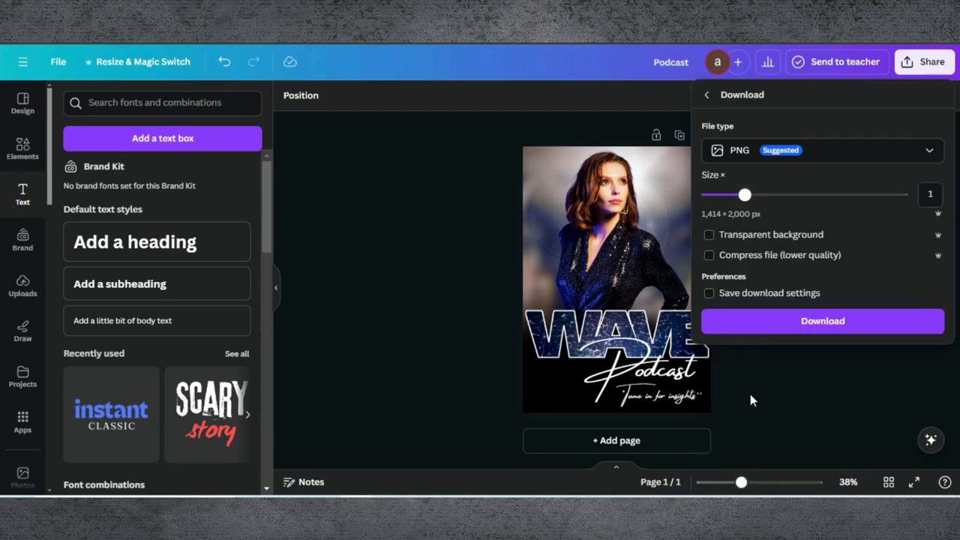
click(776, 321)
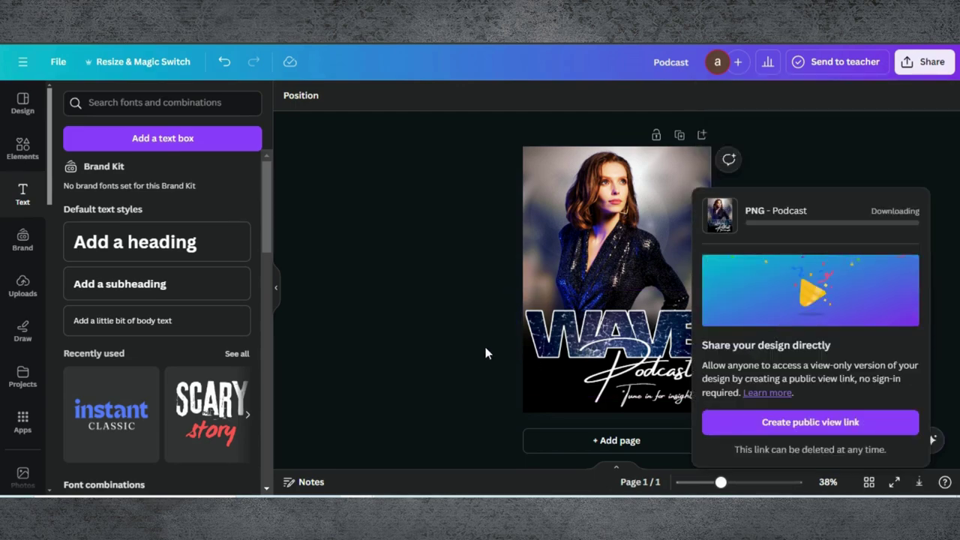